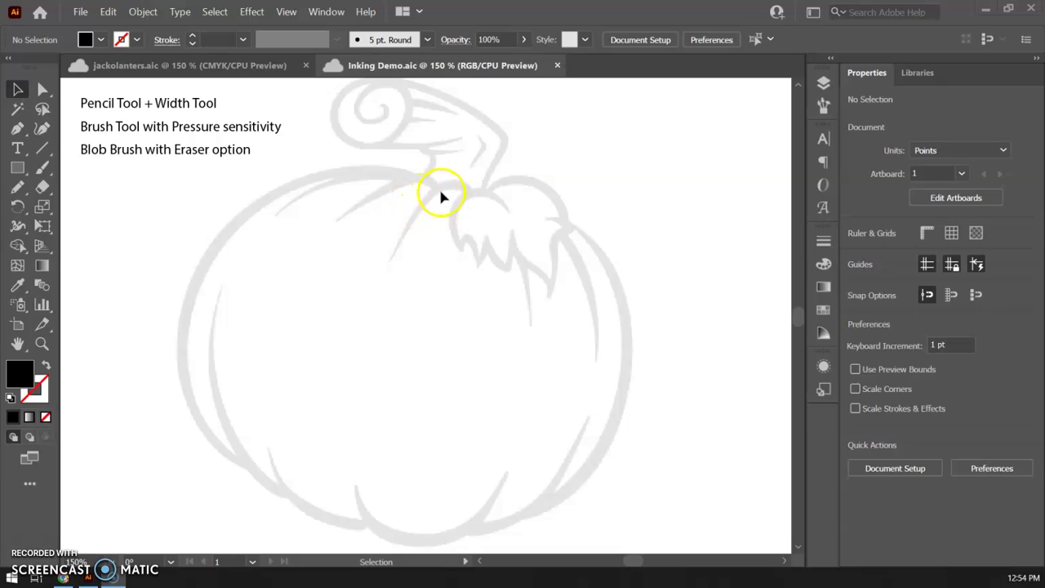
Lock Layer 1 with the pumpkin sketch and switch to the Pencil tool
{"action": "left_click", "coordinate": [823, 81]}
{"action": "left_click", "coordinate": [622, 118]}
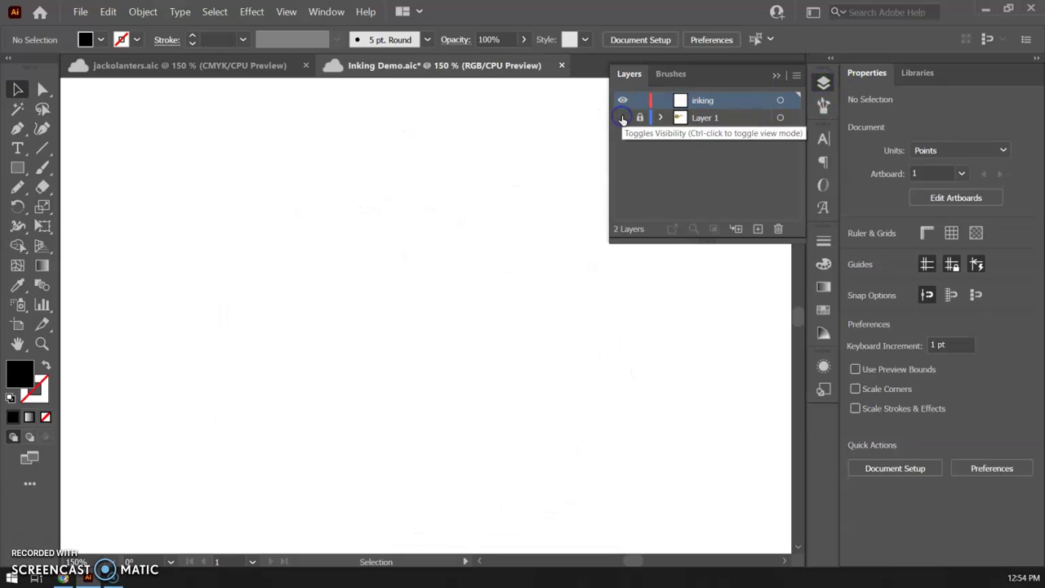
{"action": "left_click", "coordinate": [622, 118]}
{"action": "left_click", "coordinate": [707, 105]}
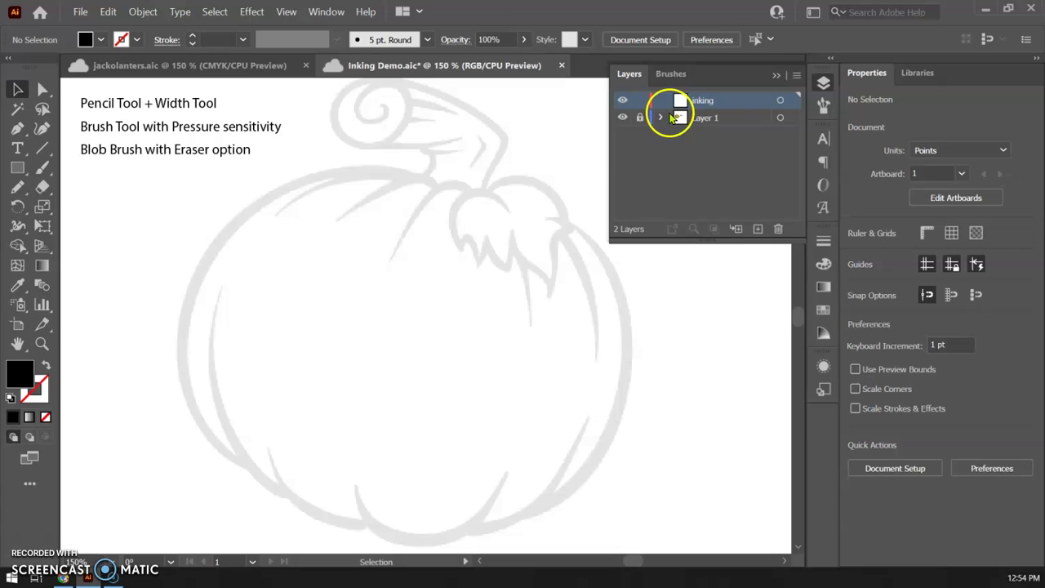
{"action": "left_click", "coordinate": [825, 85]}
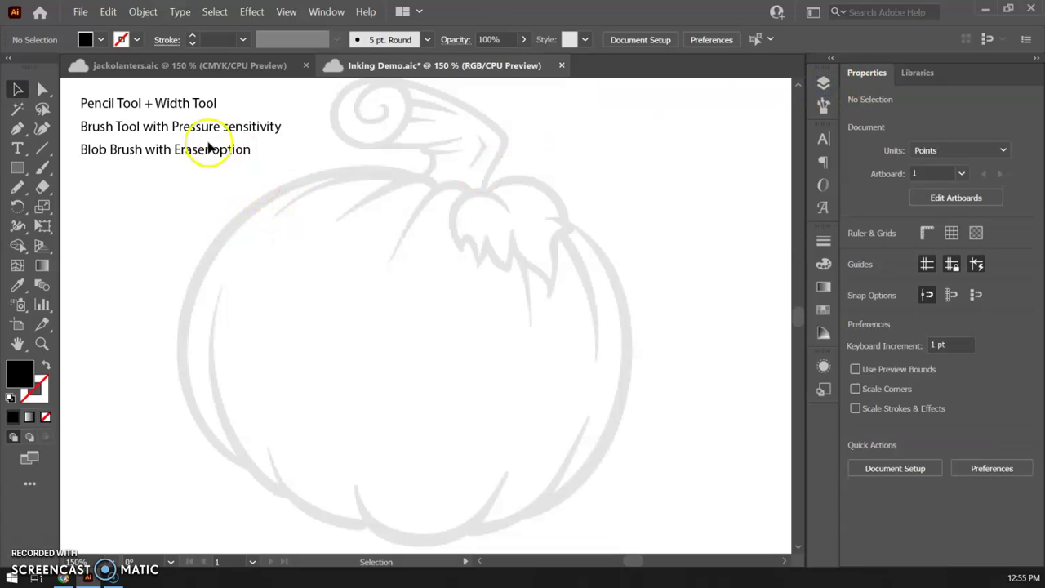
{"action": "left_click", "coordinate": [18, 190]}
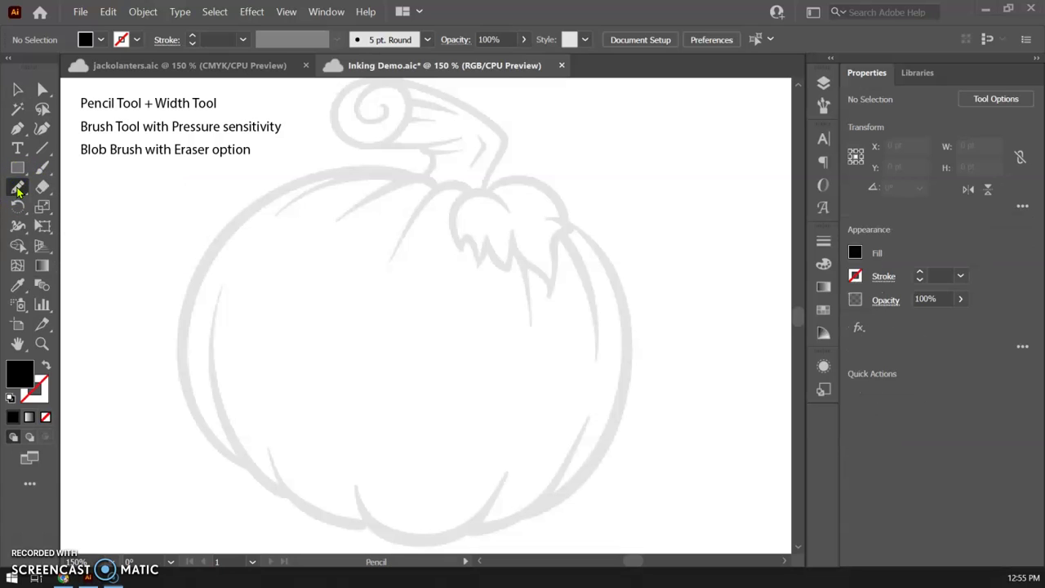
Turn off Fill new pencil strokes and Keep selected in Pencil Tool Options
{"action": "double_click", "coordinate": [18, 188]}
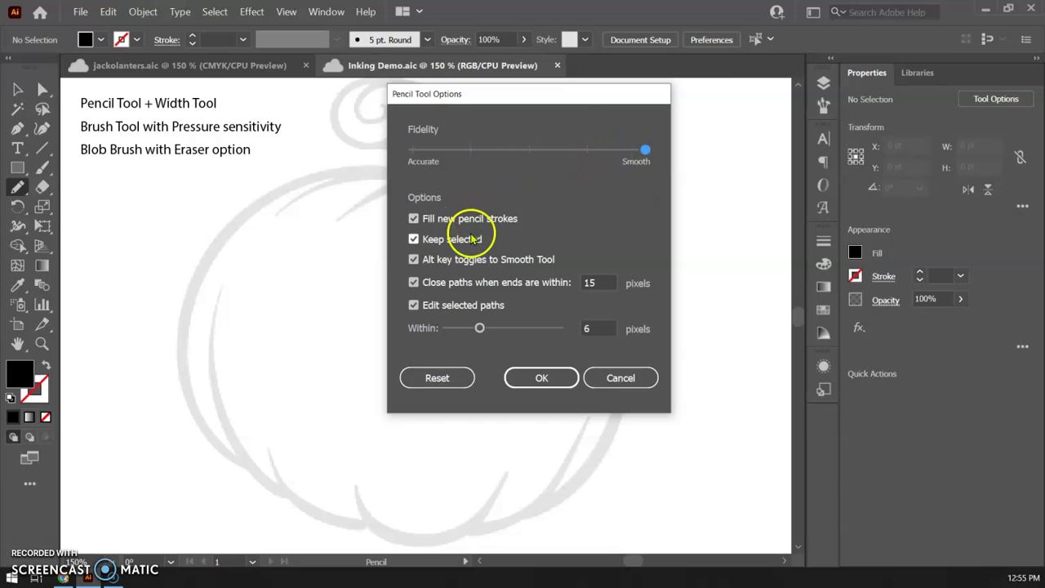
{"action": "left_click", "coordinate": [413, 219]}
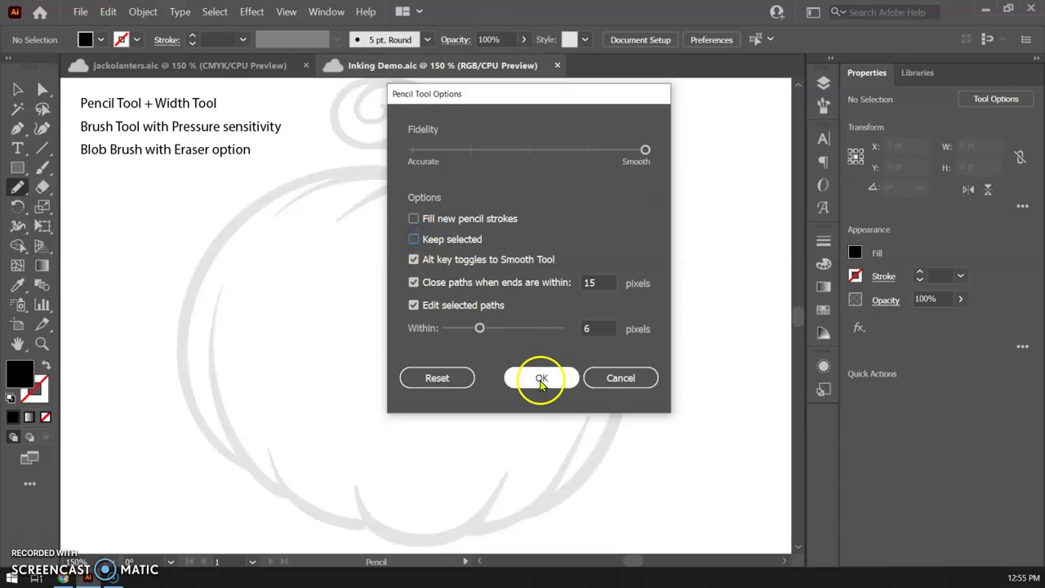
Confirm the pencil options, zoom to 300% near the stem, and undo a test stroke
{"action": "left_click", "coordinate": [541, 380]}
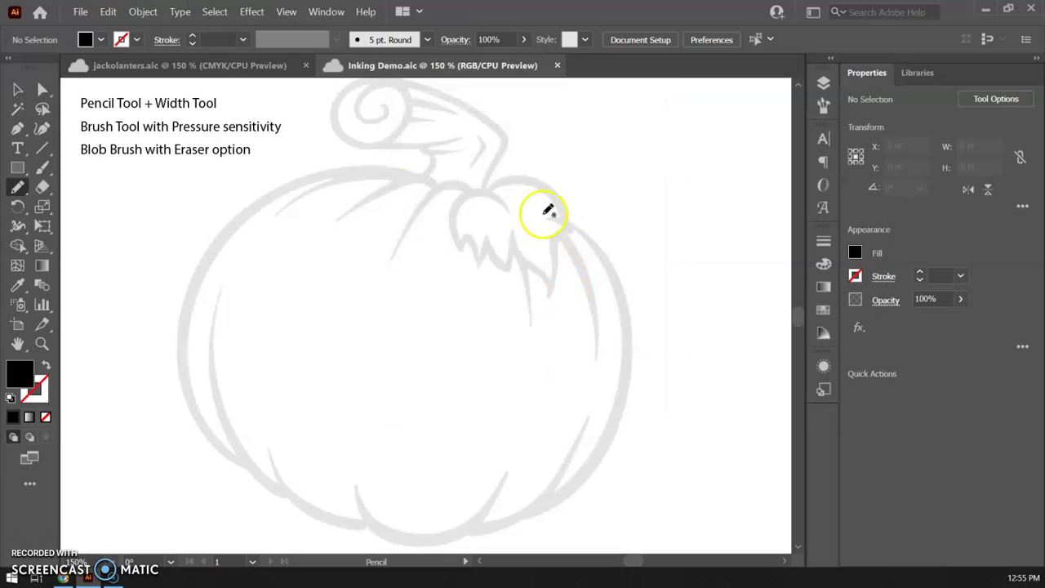
{"action": "key", "text": "ctrl+equal"}
{"action": "key", "text": "ctrl+equal"}
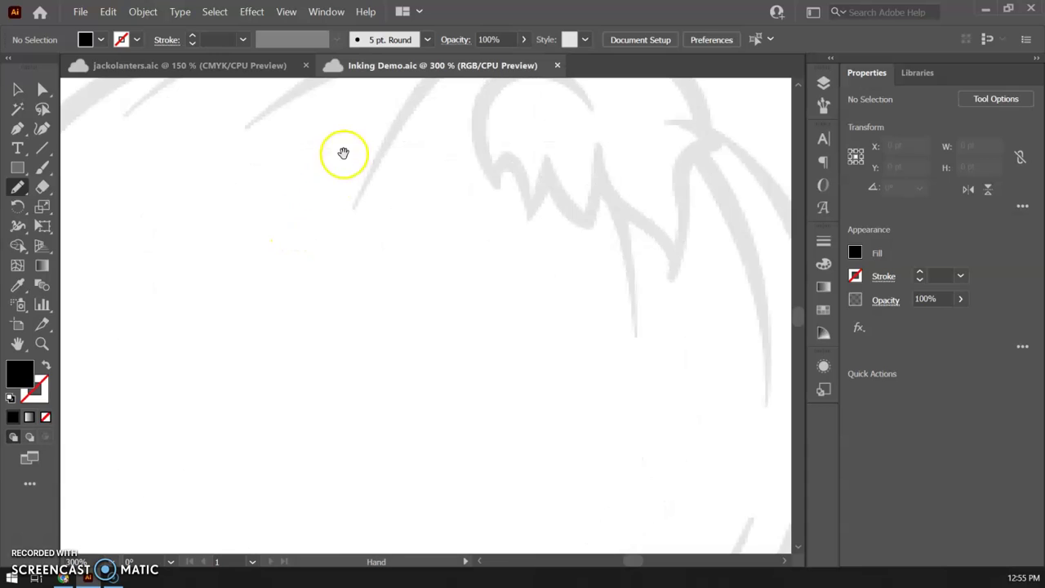
{"action": "left_click_drag", "start_coordinate": [343, 153], "coordinate": [354, 348]}
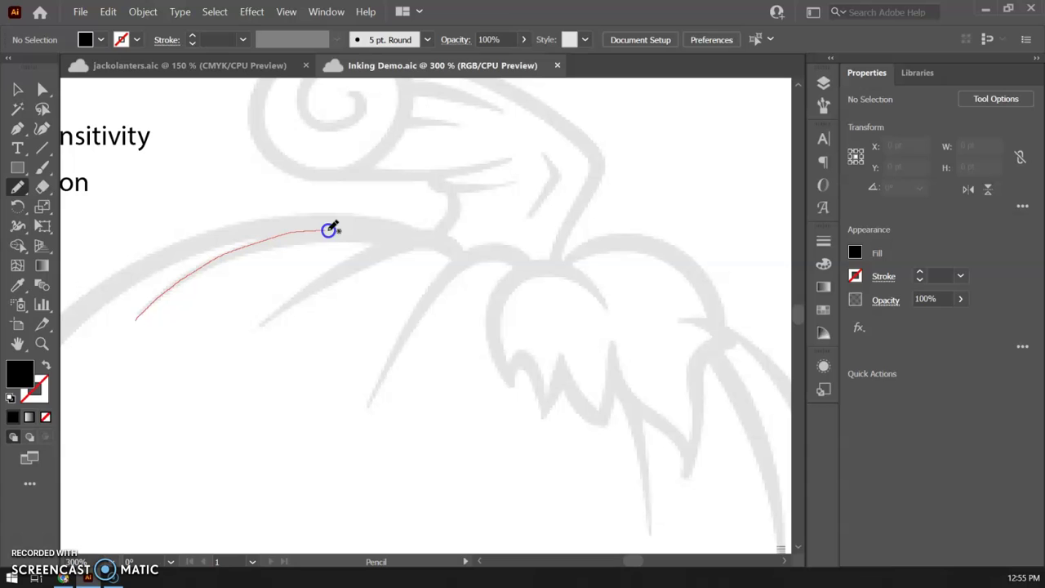
{"action": "left_click_drag", "start_coordinate": [419, 242], "coordinate": [435, 250]}
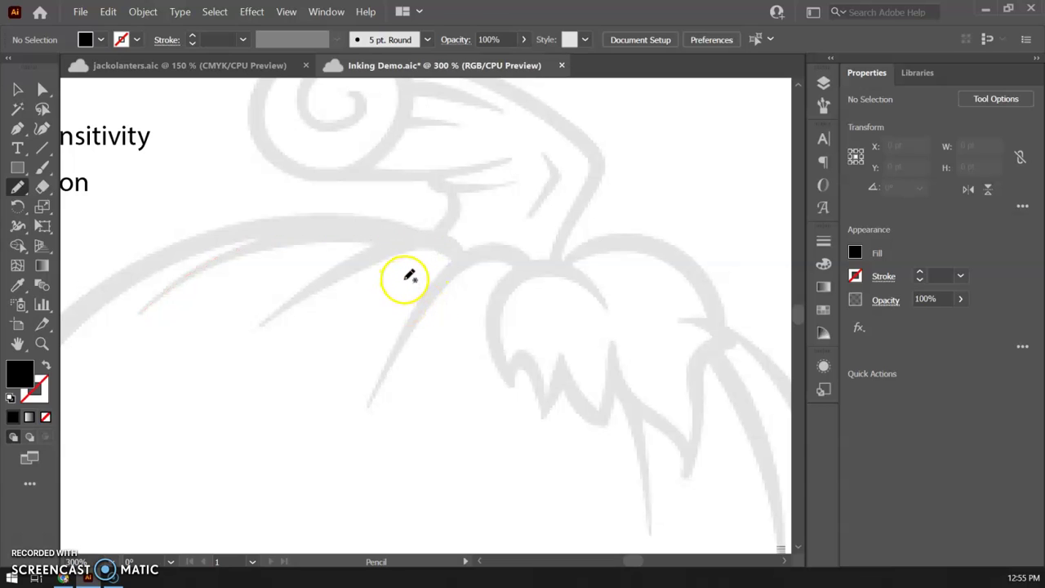
{"action": "key", "text": "ctrl+z"}
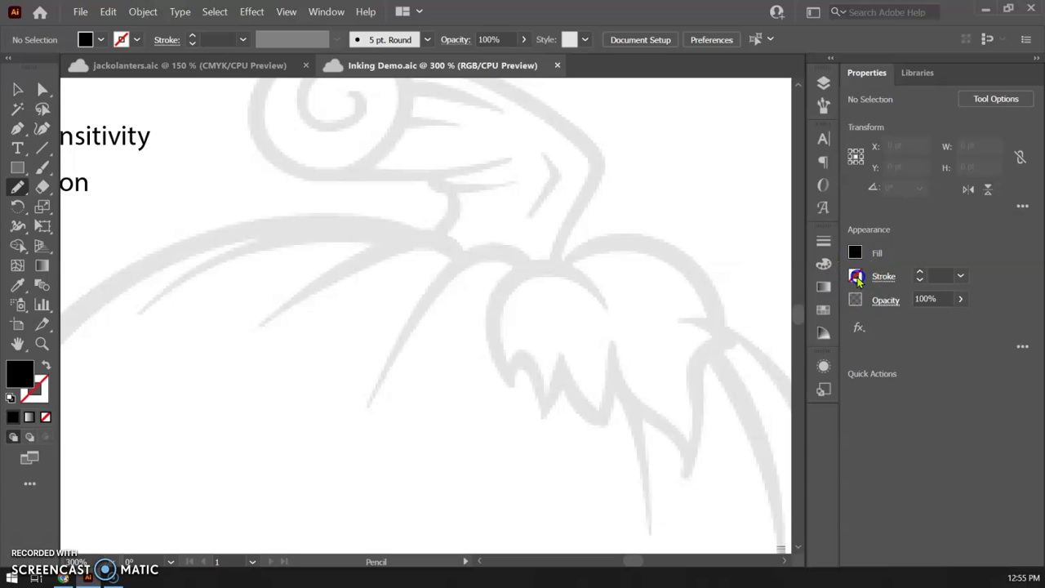
Set the stroke colour to black and the fill to None
{"action": "left_click", "coordinate": [855, 279]}
{"action": "left_click", "coordinate": [709, 334]}
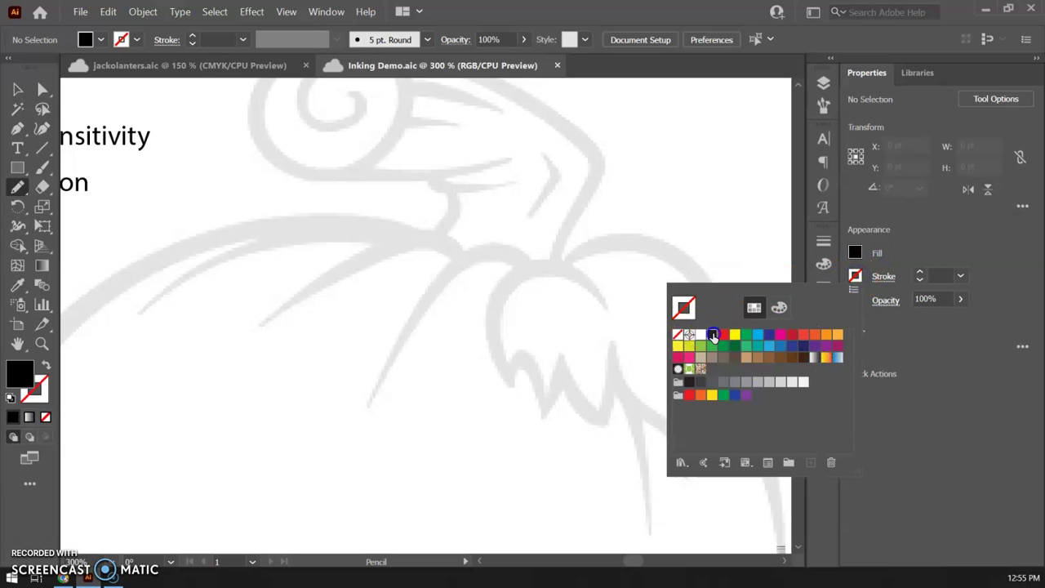
{"action": "left_click", "coordinate": [857, 252]}
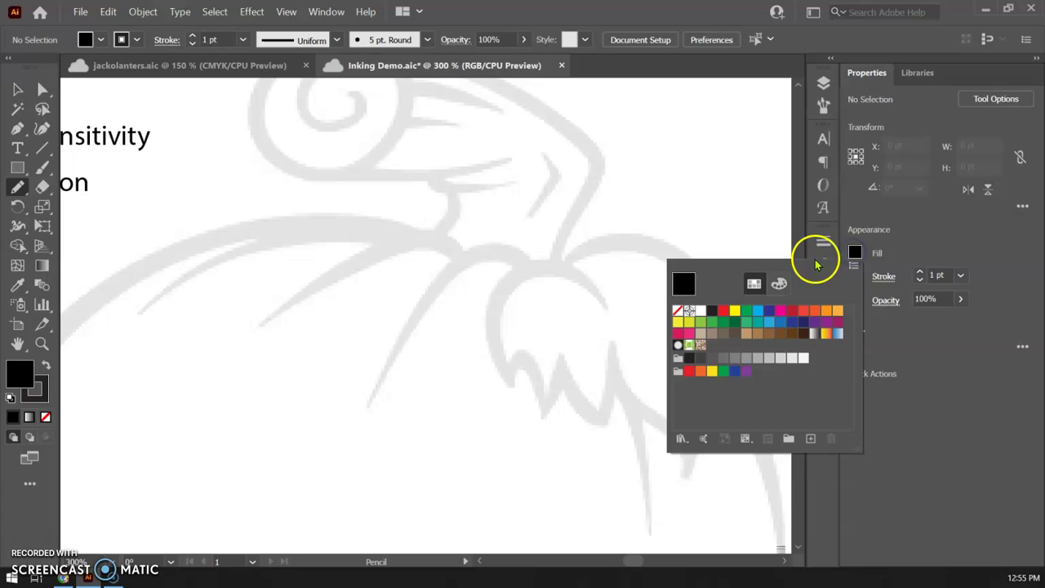
{"action": "left_click", "coordinate": [677, 310]}
{"action": "left_click", "coordinate": [353, 230]}
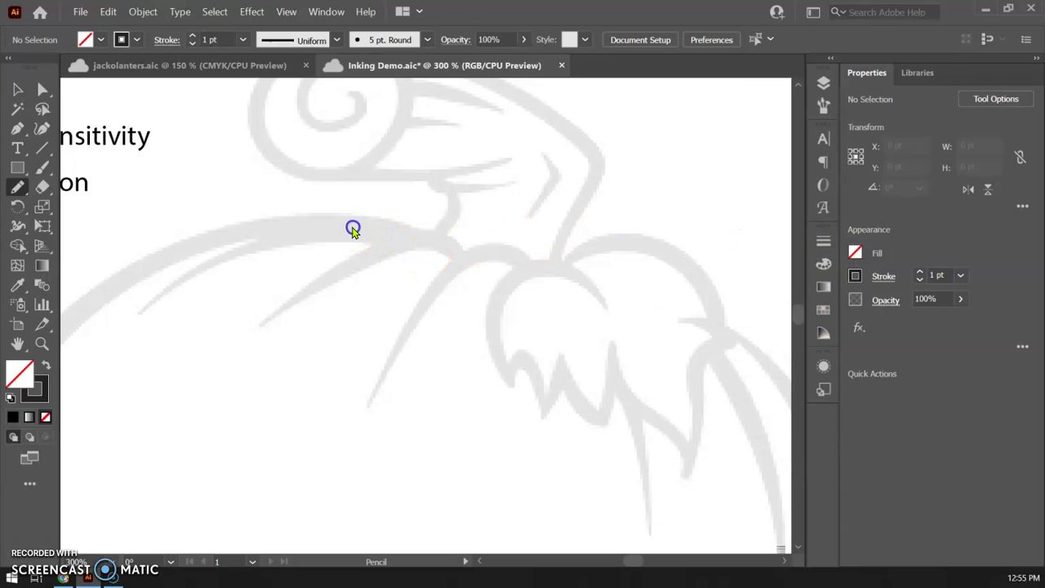
Trace three pencil curves along the pumpkin's top outline near the stem
{"action": "left_click_drag", "start_coordinate": [253, 258], "coordinate": [147, 313]}
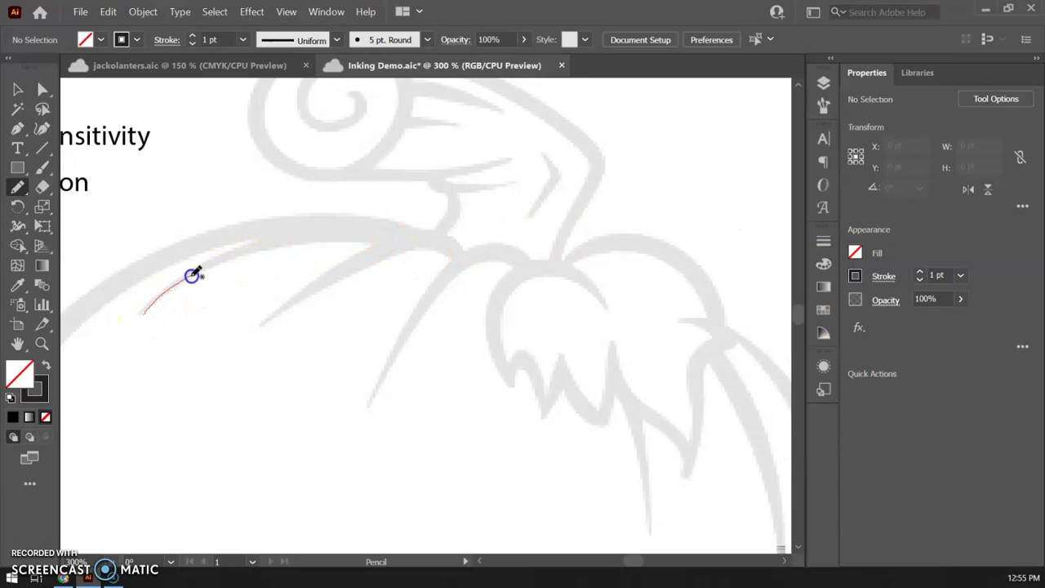
{"action": "left_click_drag", "start_coordinate": [392, 232], "coordinate": [457, 252]}
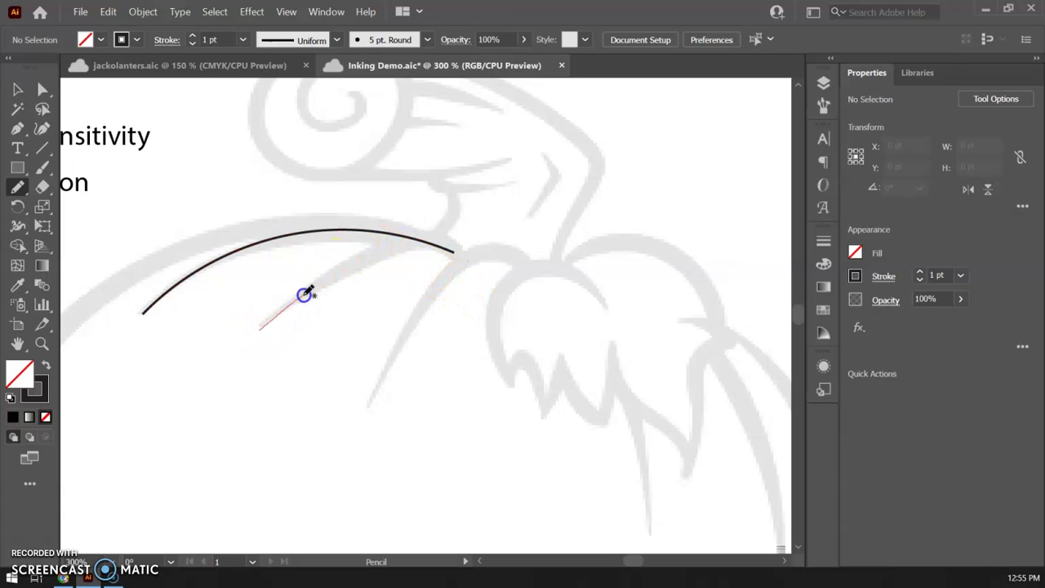
{"action": "left_click_drag", "start_coordinate": [449, 246], "coordinate": [469, 254]}
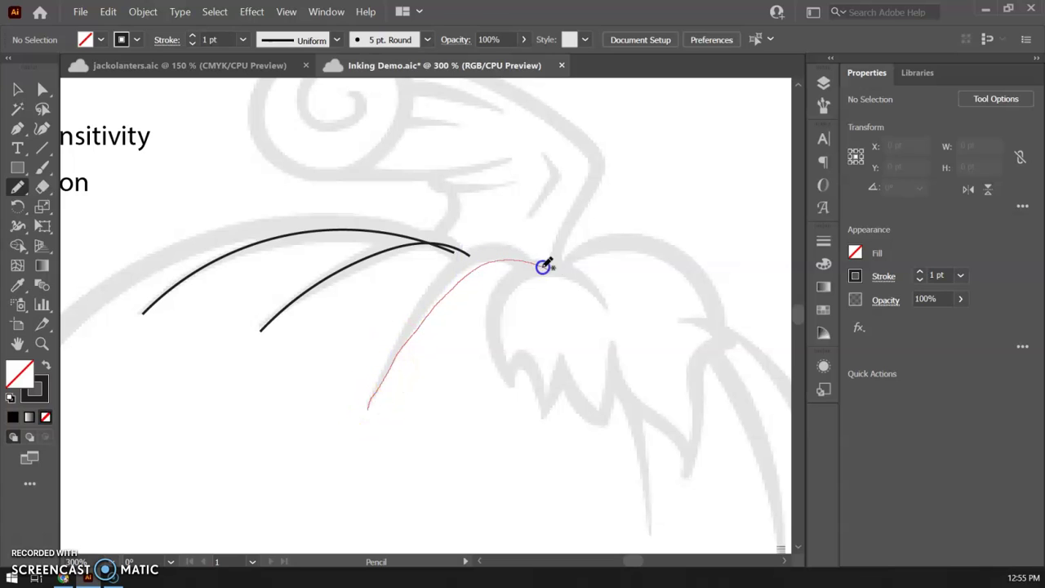
{"action": "left_click_drag", "start_coordinate": [543, 266], "coordinate": [552, 275]}
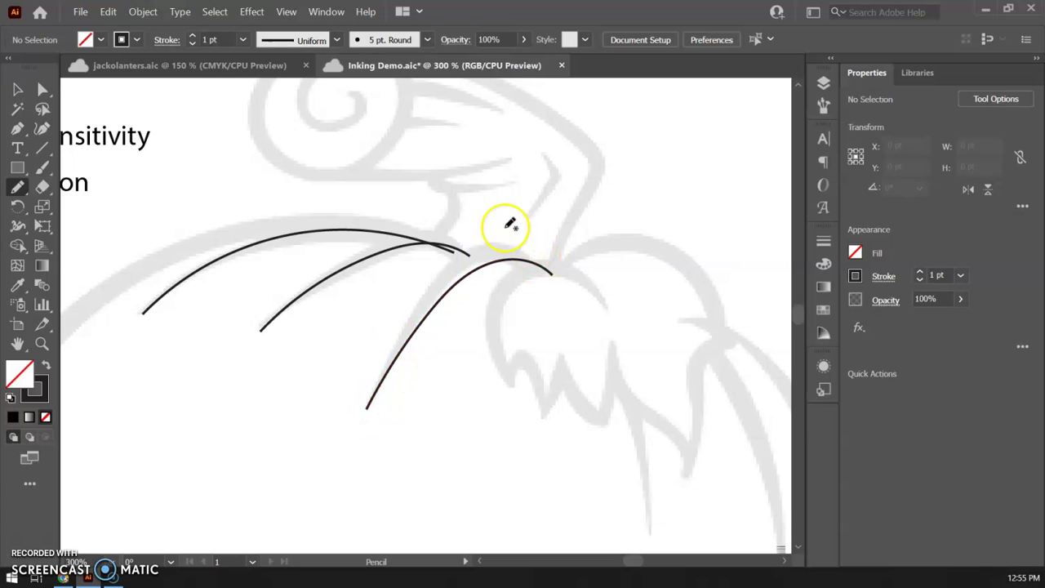
Delete the third curve with Direct Selection and redraw it down from the stem
{"action": "left_click", "coordinate": [43, 89]}
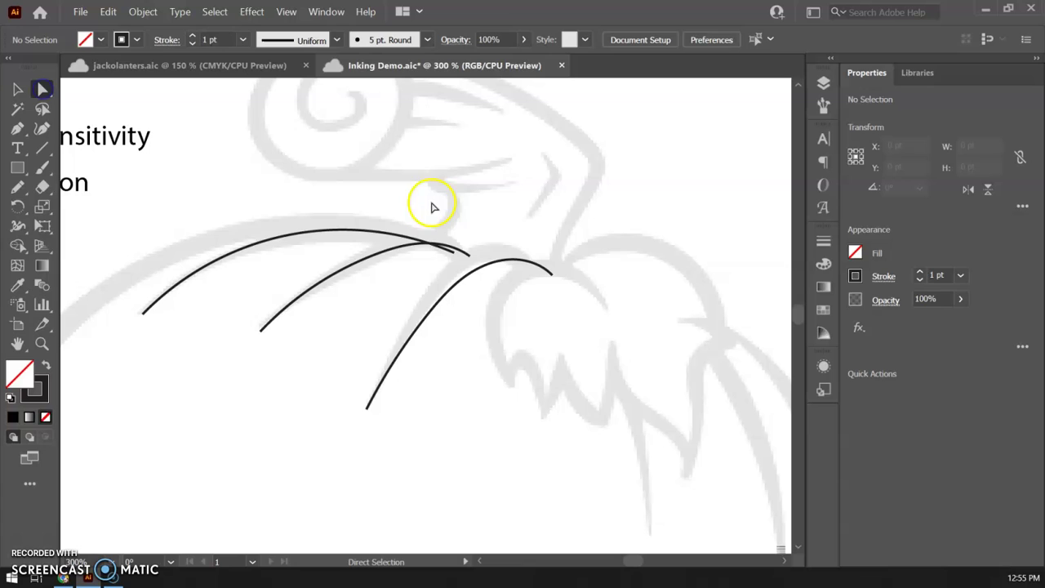
{"action": "left_click", "coordinate": [499, 269]}
{"action": "key", "text": "Delete"}
{"action": "key", "text": "n"}
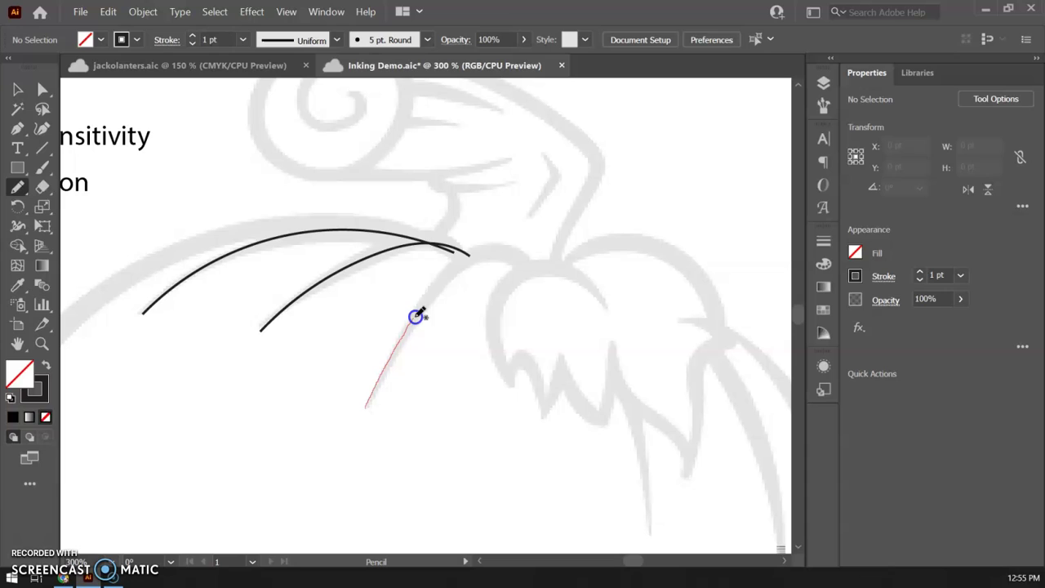
{"action": "left_click_drag", "start_coordinate": [516, 250], "coordinate": [533, 260]}
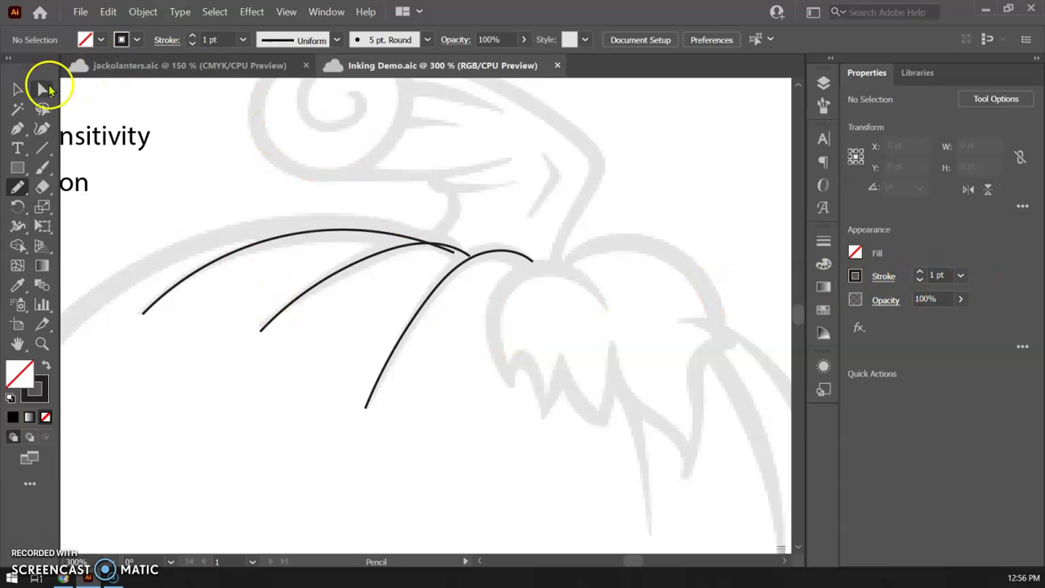
Select all three curves and browse the brush and width profile lists
{"action": "left_click", "coordinate": [18, 89]}
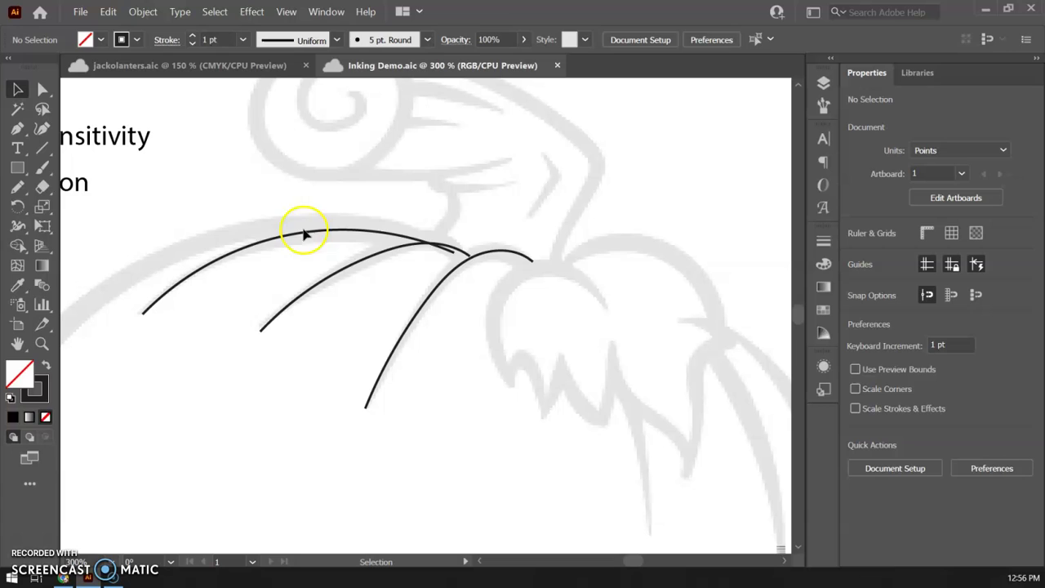
{"action": "left_click_drag", "start_coordinate": [246, 210], "coordinate": [479, 347]}
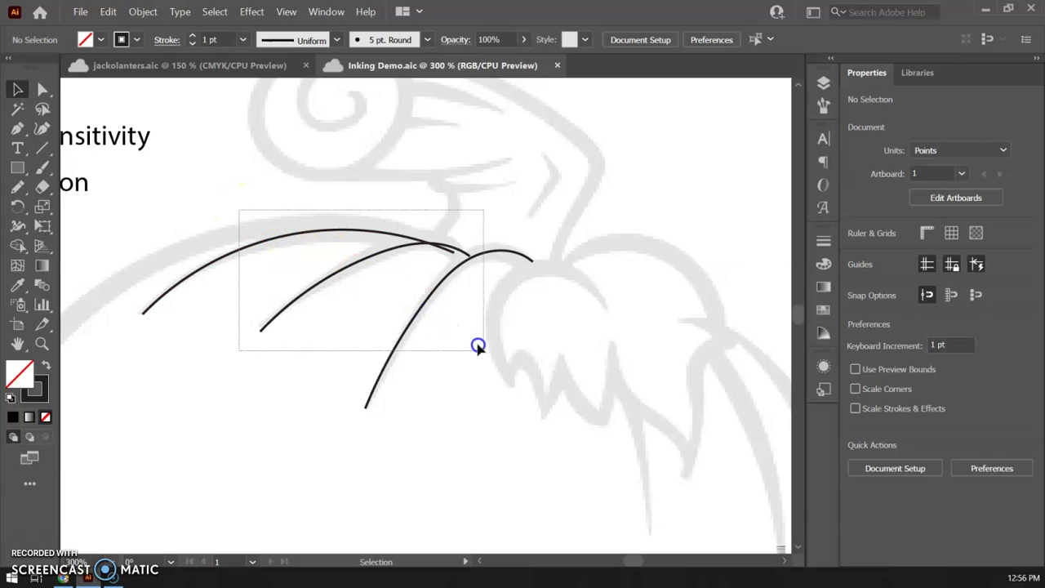
{"action": "left_click", "coordinate": [426, 40]}
{"action": "left_click", "coordinate": [331, 41]}
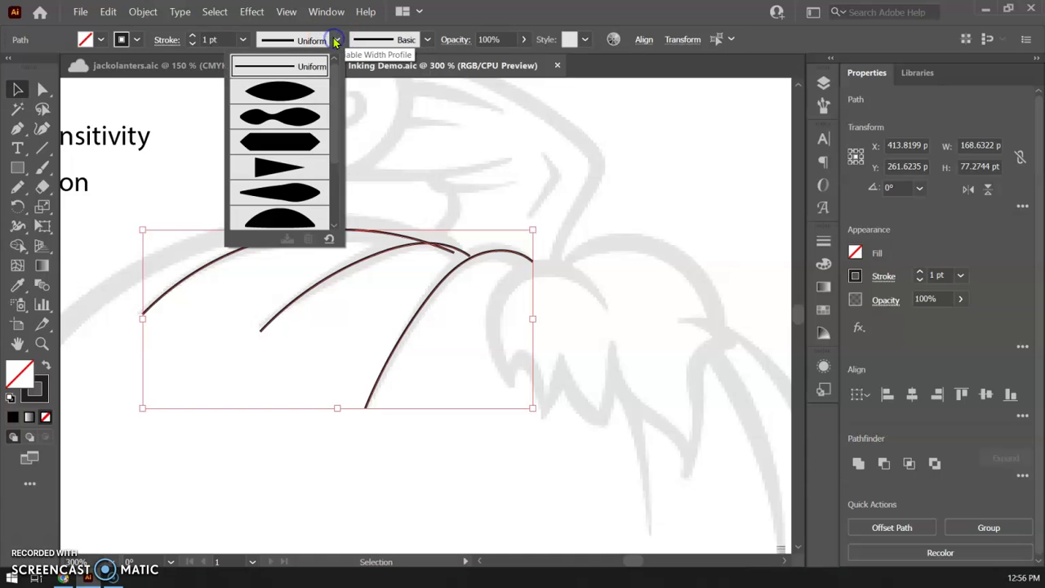
{"action": "left_click", "coordinate": [881, 278]}
Try a tapered width profile and 6 pt weight, then undo back to 1 pt Uniform
{"action": "left_click", "coordinate": [882, 277]}
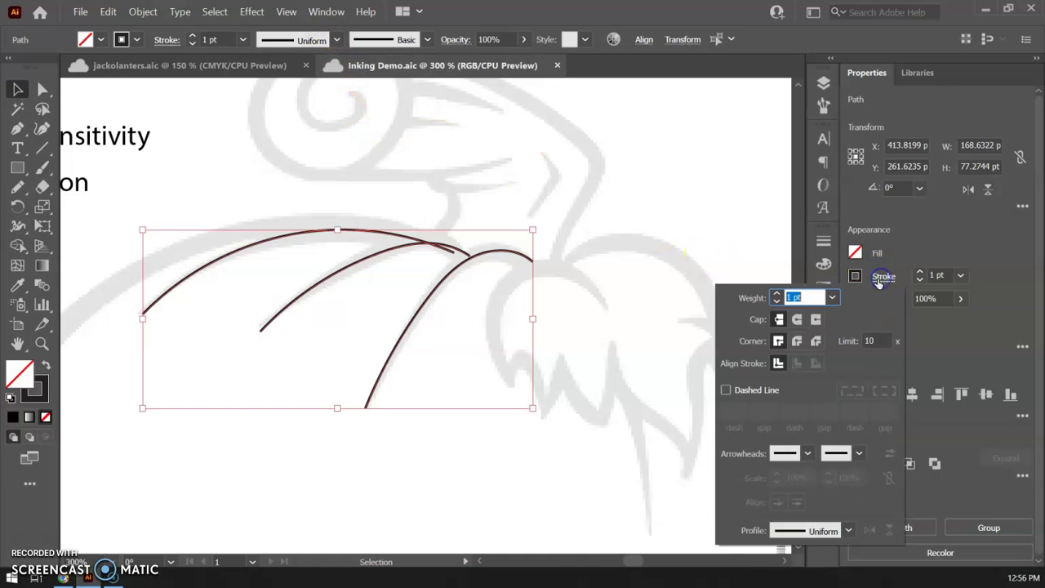
{"action": "left_click", "coordinate": [849, 530]}
{"action": "left_click", "coordinate": [816, 402]}
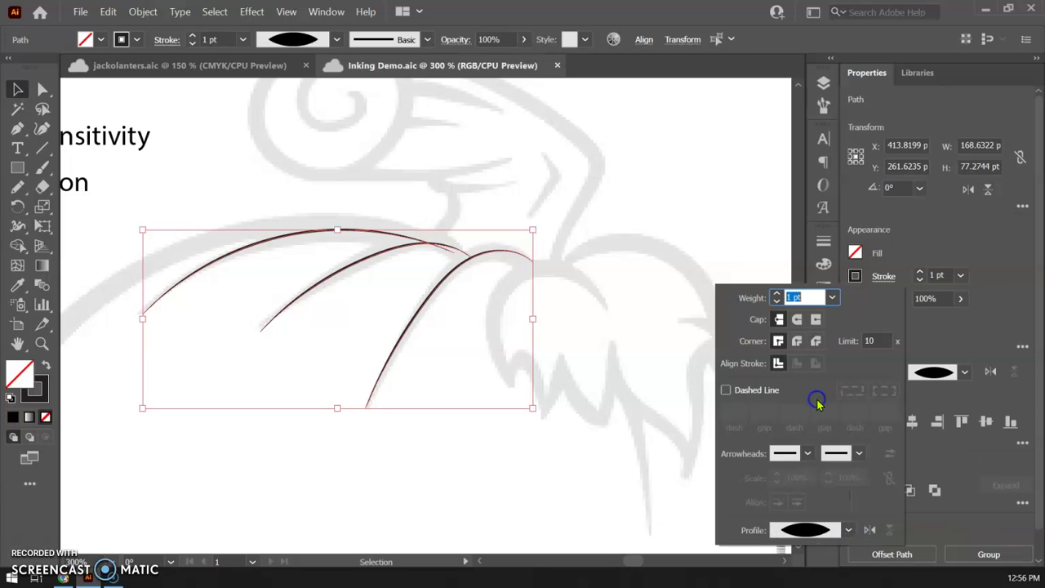
{"action": "left_click", "coordinate": [916, 272]}
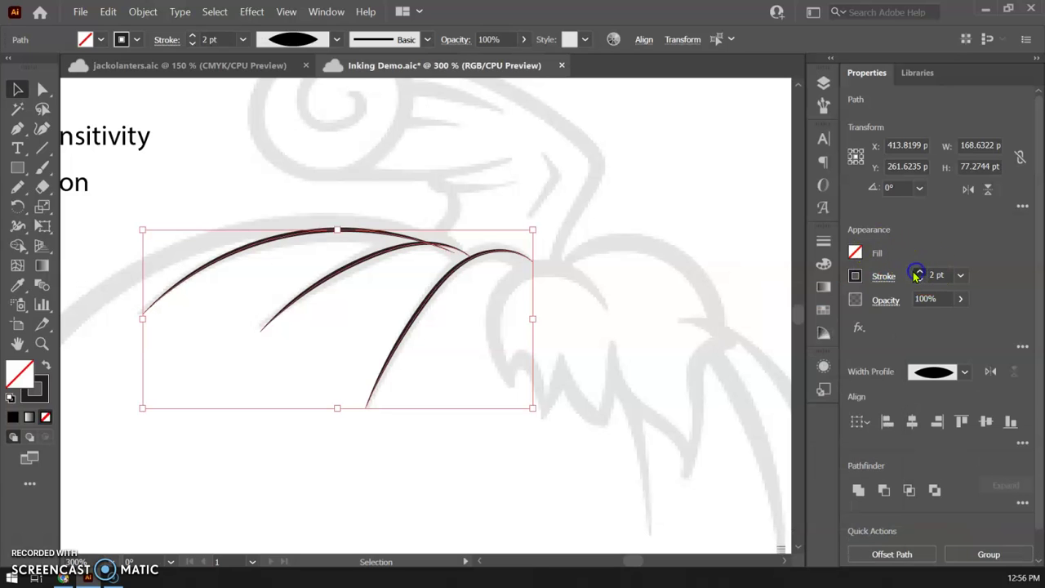
{"action": "left_click", "coordinate": [916, 273]}
{"action": "left_click", "coordinate": [917, 275]}
{"action": "left_click", "coordinate": [917, 275]}
{"action": "left_click", "coordinate": [917, 275]}
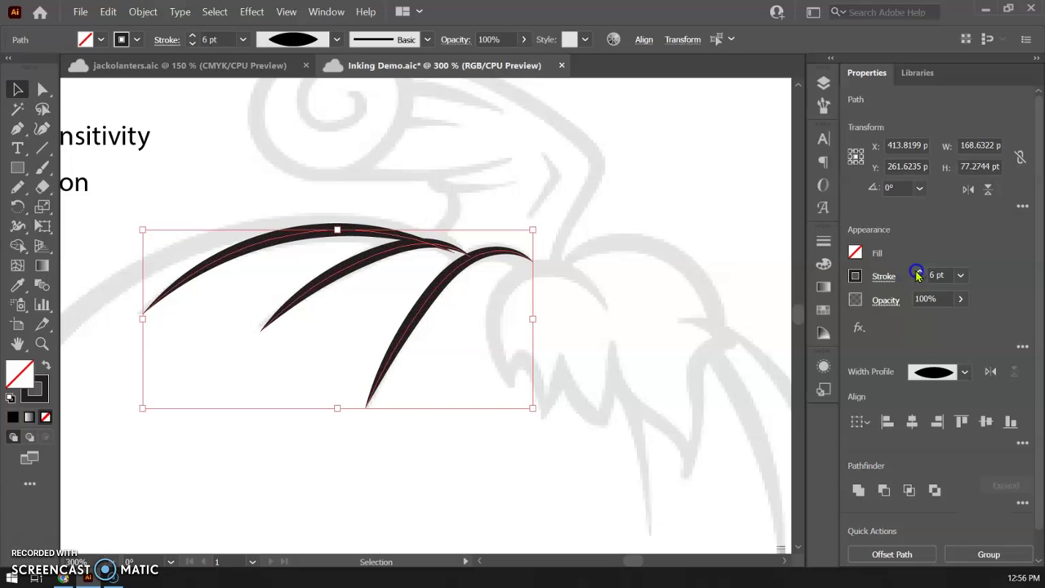
{"action": "key", "text": "a"}
{"action": "key", "text": "ctrl+z"}
{"action": "key", "text": "ctrl+z"}
{"action": "key", "text": "ctrl+z"}
{"action": "key", "text": "ctrl+z"}
{"action": "key", "text": "ctrl+z"}
{"action": "key", "text": "ctrl+z"}
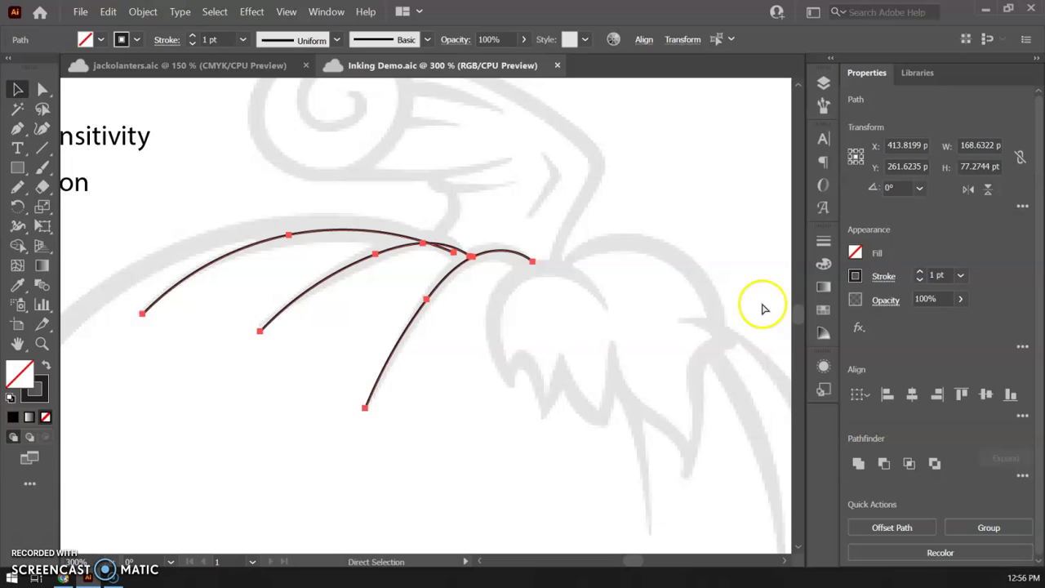
Deselect the curves, widen the top curve's middle with the Width Tool, and taper its left end
{"action": "key", "text": "v"}
{"action": "left_click", "coordinate": [401, 189]}
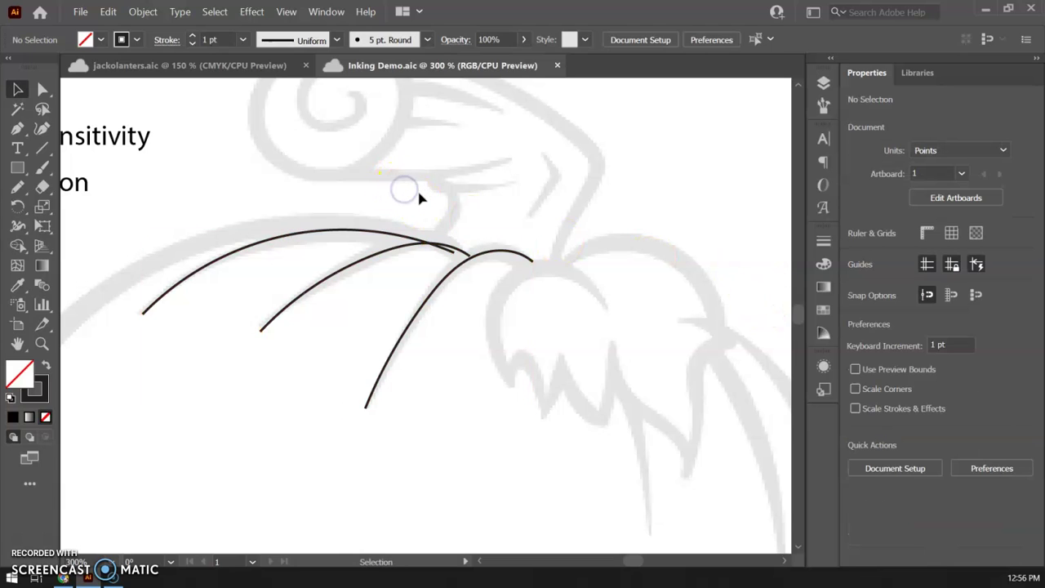
{"action": "left_click", "coordinate": [411, 199]}
{"action": "left_click", "coordinate": [17, 228]}
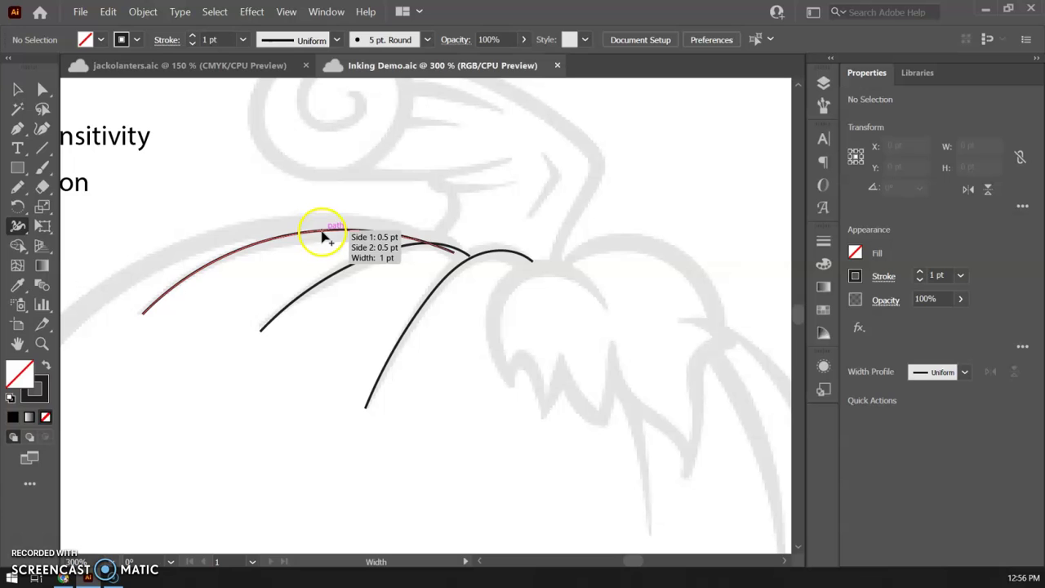
{"action": "left_click_drag", "start_coordinate": [323, 233], "coordinate": [325, 242]}
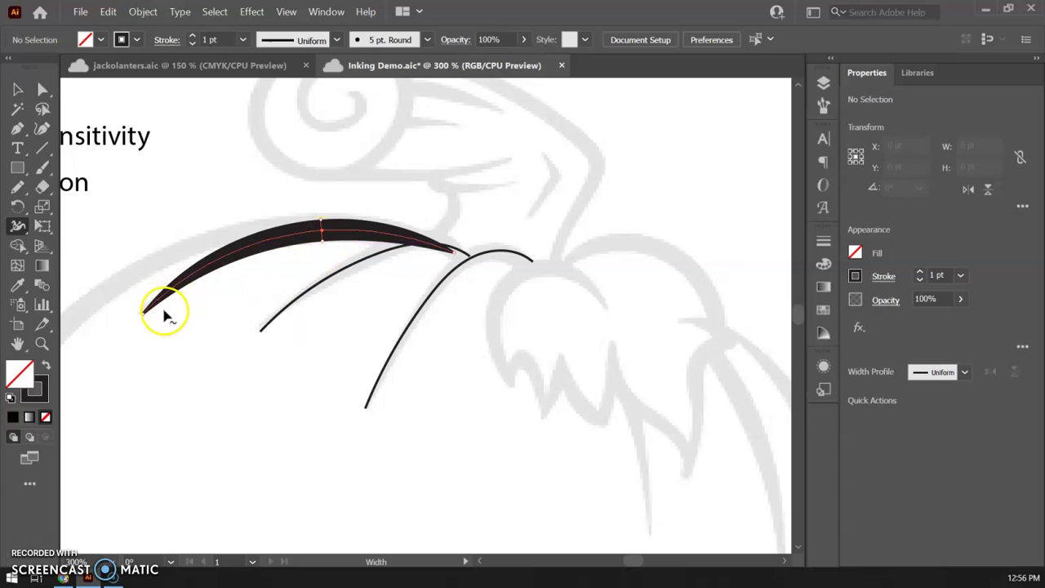
{"action": "key", "text": "ctrl+="}
{"action": "key", "text": "ctrl+="}
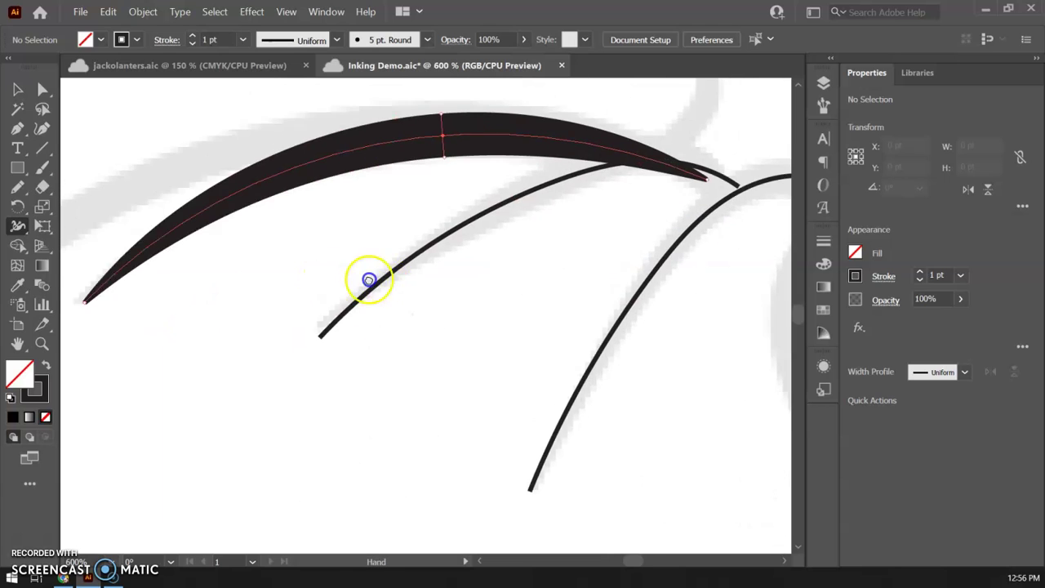
{"action": "left_click_drag", "start_coordinate": [373, 280], "coordinate": [543, 289]}
{"action": "left_click", "coordinate": [271, 305]}
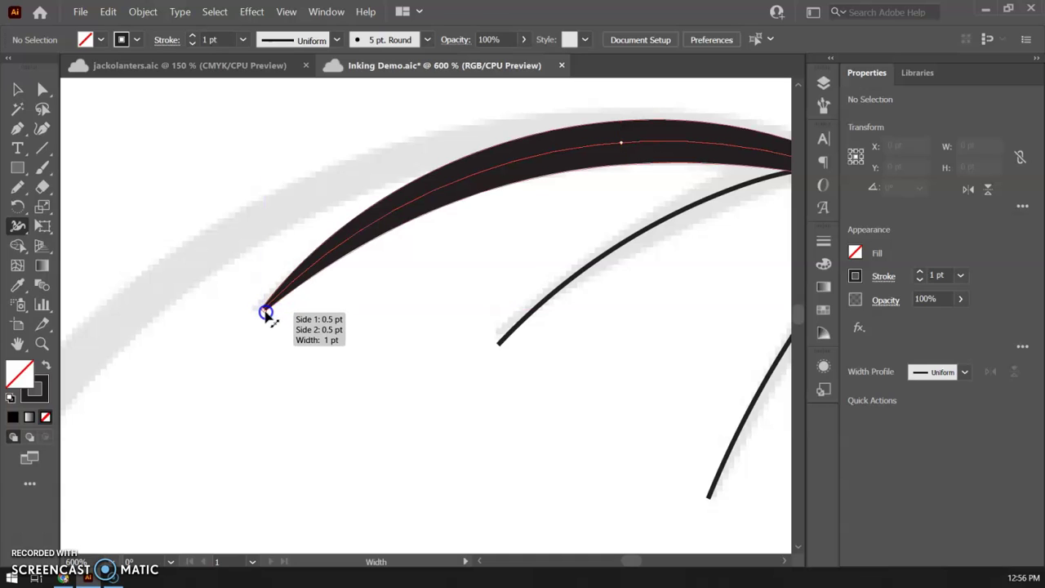
{"action": "left_click", "coordinate": [265, 314]}
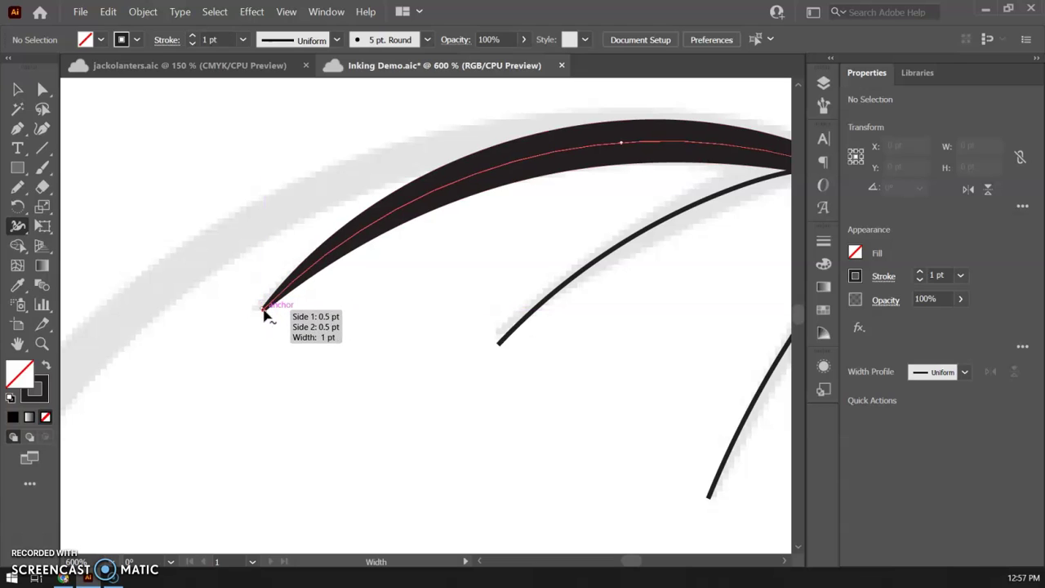
{"action": "left_click_drag", "start_coordinate": [263, 314], "coordinate": [267, 317]}
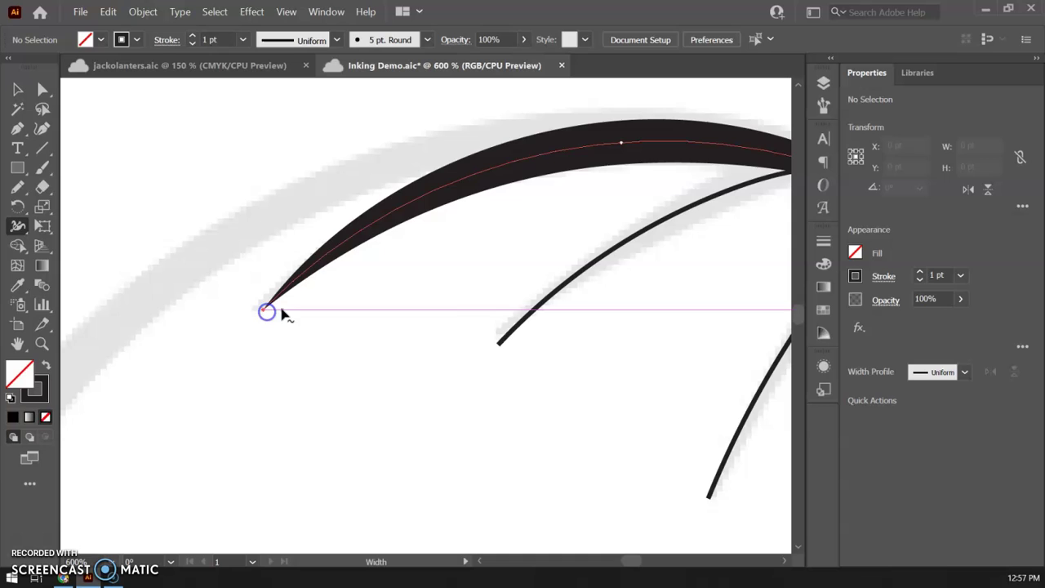
Widen and taper the second curve, then thicken the middle of the third curve
{"action": "left_click_drag", "start_coordinate": [583, 266], "coordinate": [279, 282]}
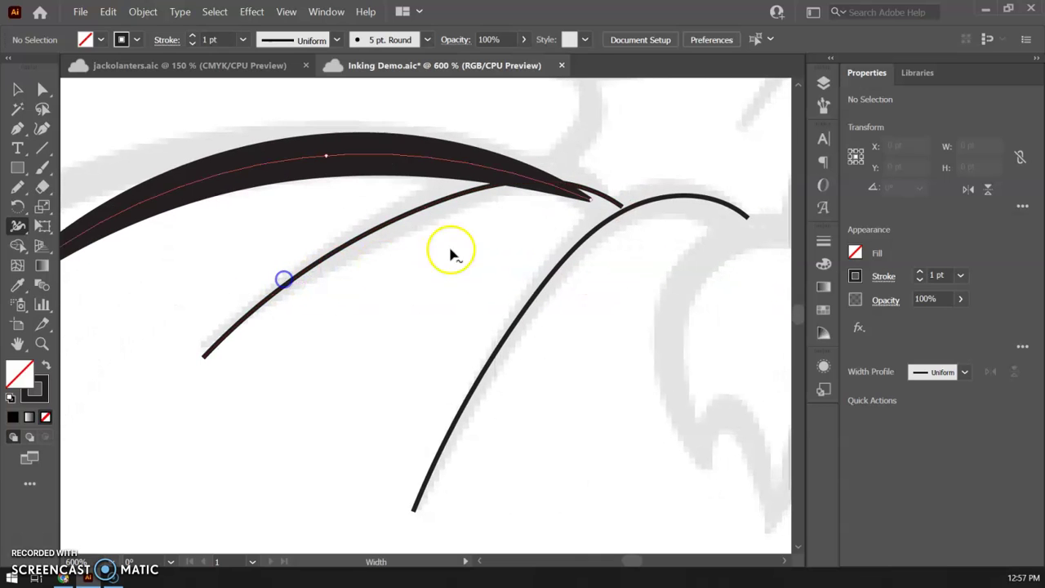
{"action": "left_click_drag", "start_coordinate": [401, 222], "coordinate": [403, 229]}
{"action": "mouse_move", "coordinate": [510, 188]}
{"action": "left_mouse_down"}
{"action": "mouse_move", "coordinate": [525, 182]}
{"action": "mouse_move", "coordinate": [523, 201]}
{"action": "left_mouse_up"}
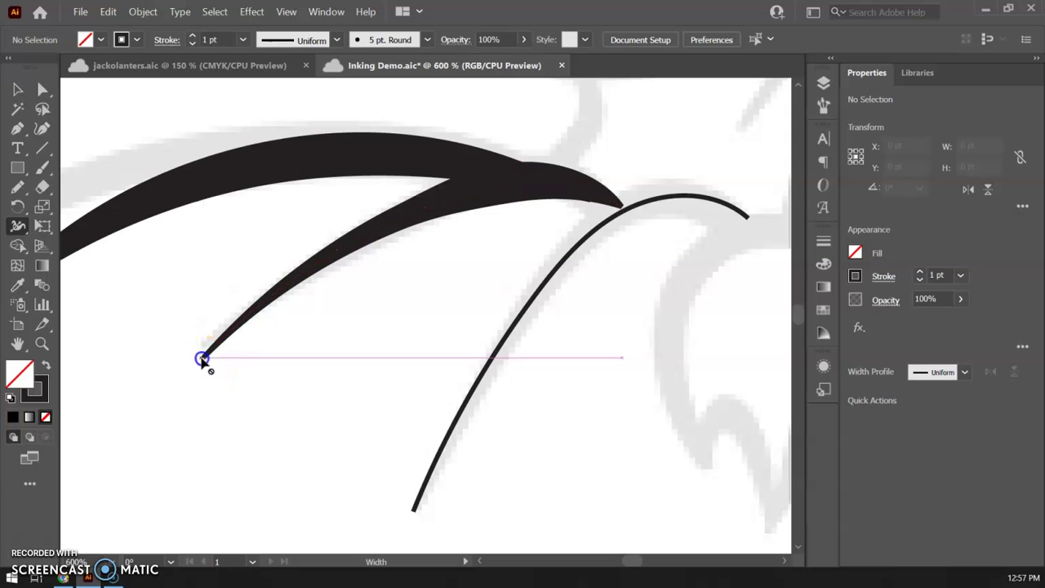
{"action": "left_click_drag", "start_coordinate": [205, 359], "coordinate": [201, 356]}
{"action": "left_click_drag", "start_coordinate": [271, 278], "coordinate": [287, 287]}
{"action": "key", "text": "ctrl+minus"}
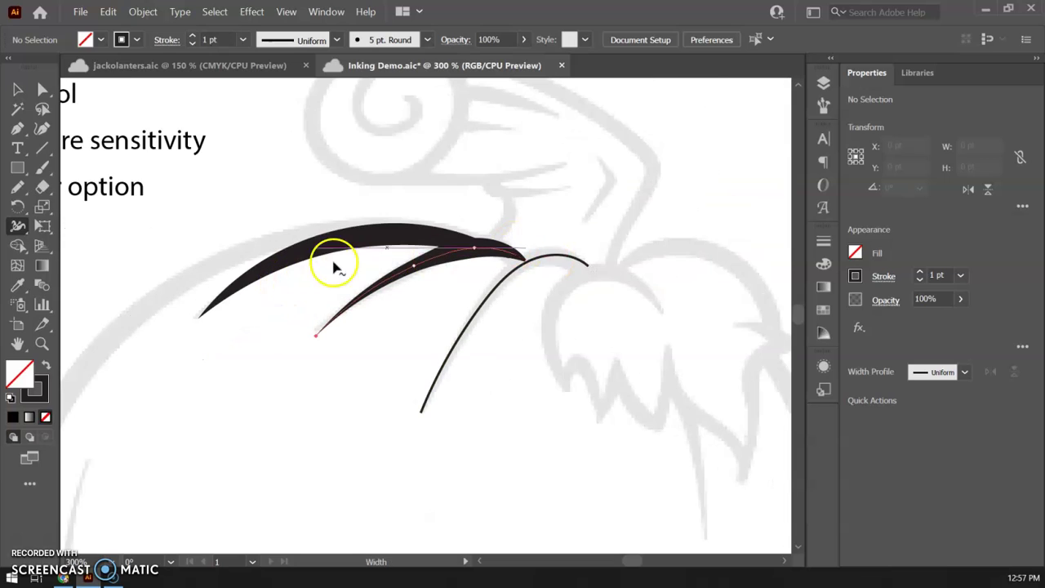
{"action": "left_click_drag", "start_coordinate": [498, 290], "coordinate": [500, 292]}
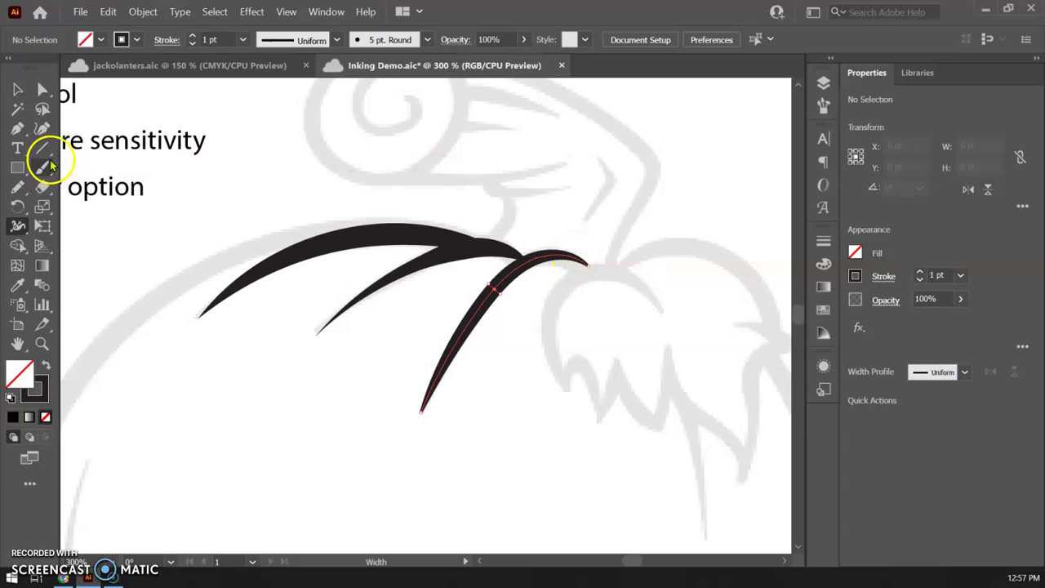
Draw a hooked curl beside the third stroke's end with the Curvature Tool
{"action": "left_click", "coordinate": [42, 128]}
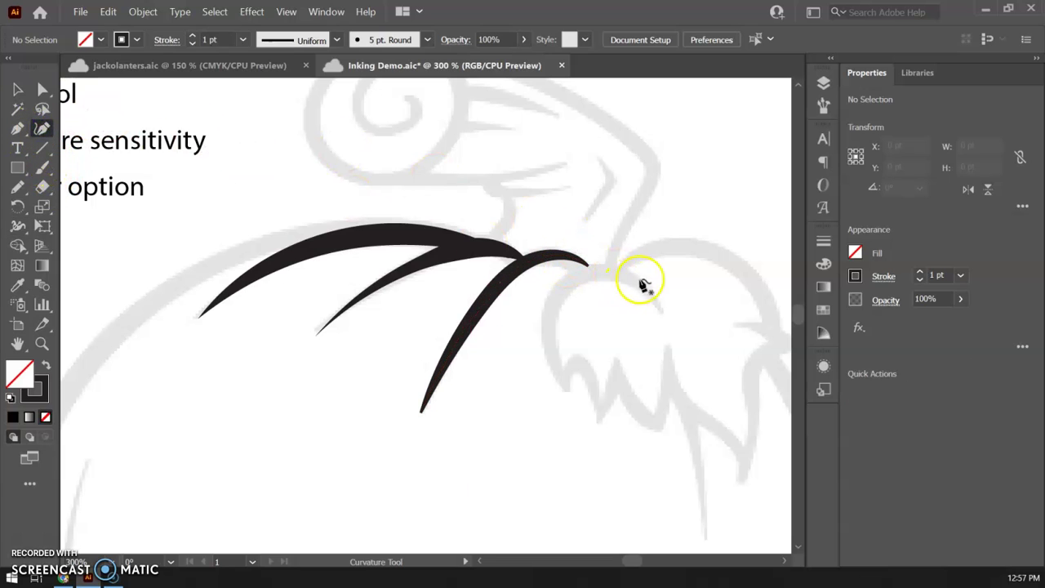
{"action": "left_click", "coordinate": [661, 306]}
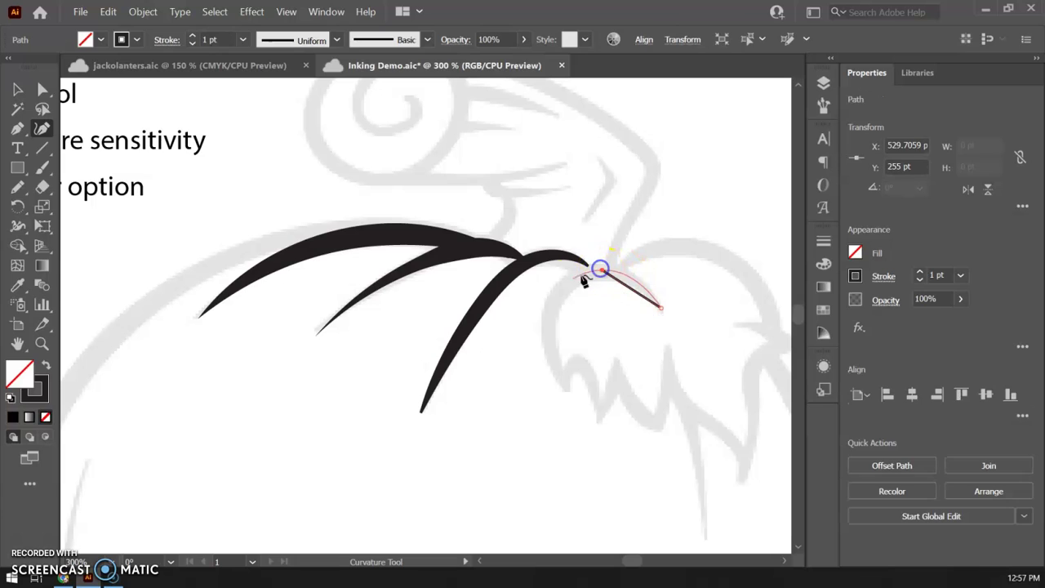
{"action": "left_click", "coordinate": [550, 307]}
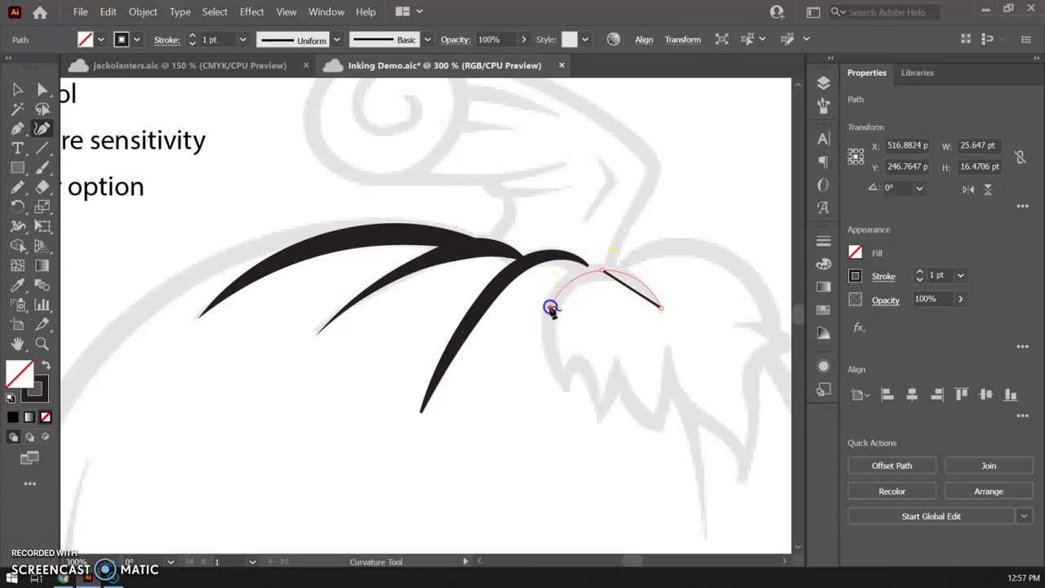
{"action": "left_click", "coordinate": [563, 389]}
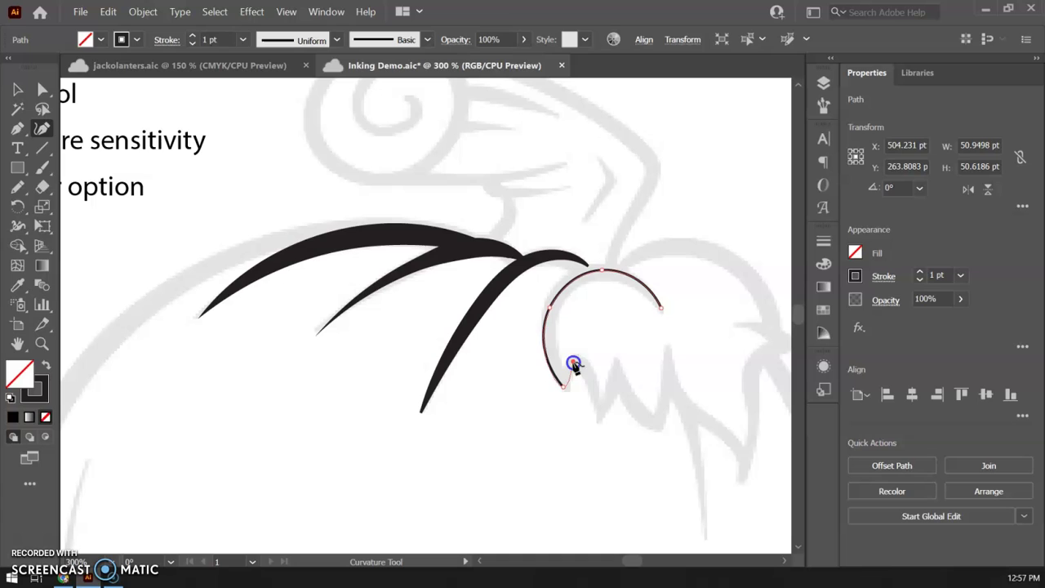
{"action": "left_click", "coordinate": [572, 363]}
{"action": "left_click", "coordinate": [594, 387]}
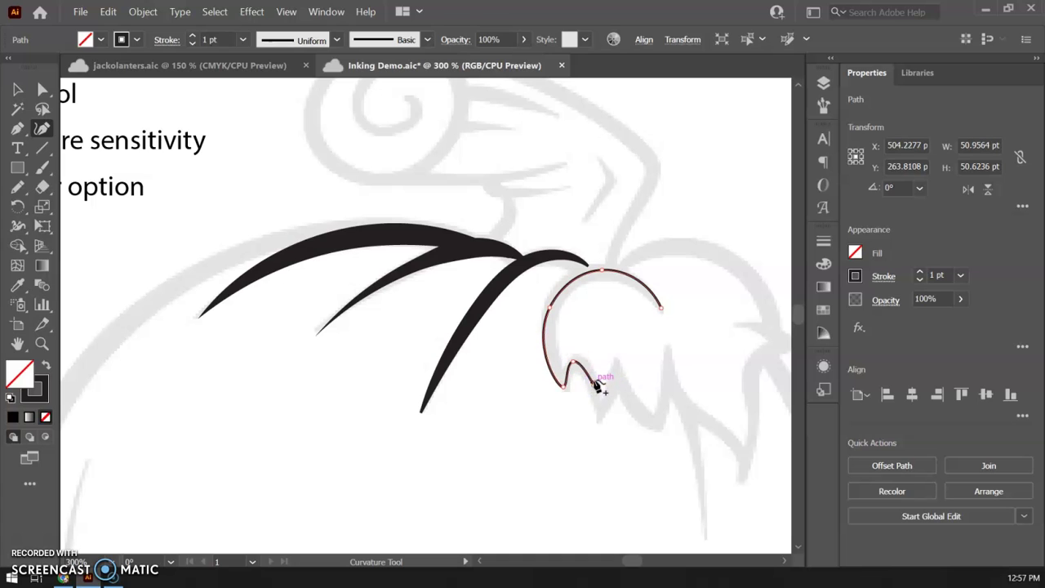
Thicken the curl's arc and hooked end with the Width Tool
{"action": "left_click", "coordinate": [18, 226]}
{"action": "mouse_move", "coordinate": [599, 276]}
{"action": "left_mouse_down"}
{"action": "mouse_move", "coordinate": [597, 296]}
{"action": "mouse_move", "coordinate": [579, 289]}
{"action": "left_mouse_up"}
{"action": "left_click_drag", "start_coordinate": [560, 345], "coordinate": [580, 382]}
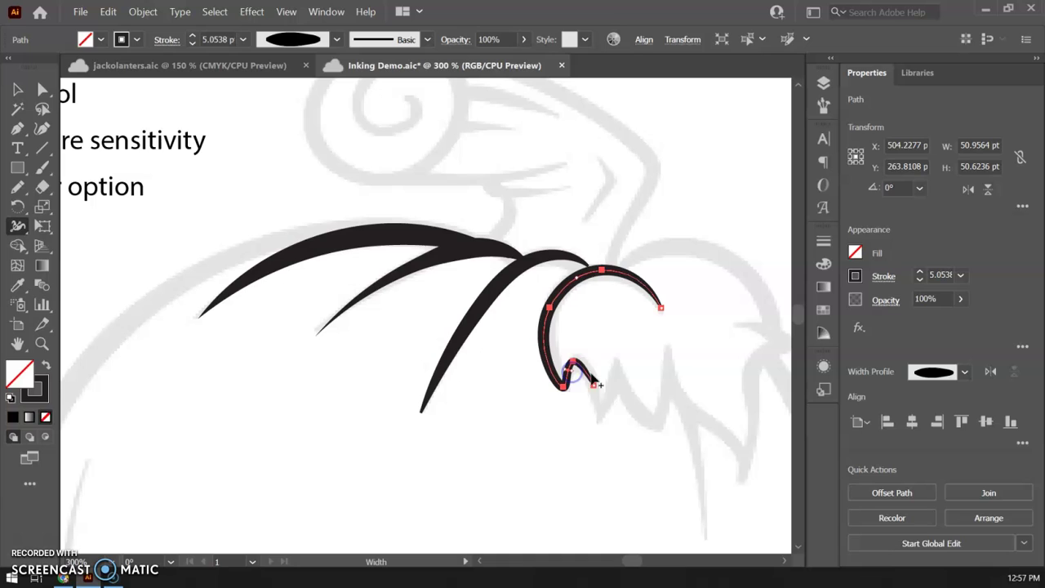
{"action": "left_click_drag", "start_coordinate": [594, 381], "coordinate": [554, 364]}
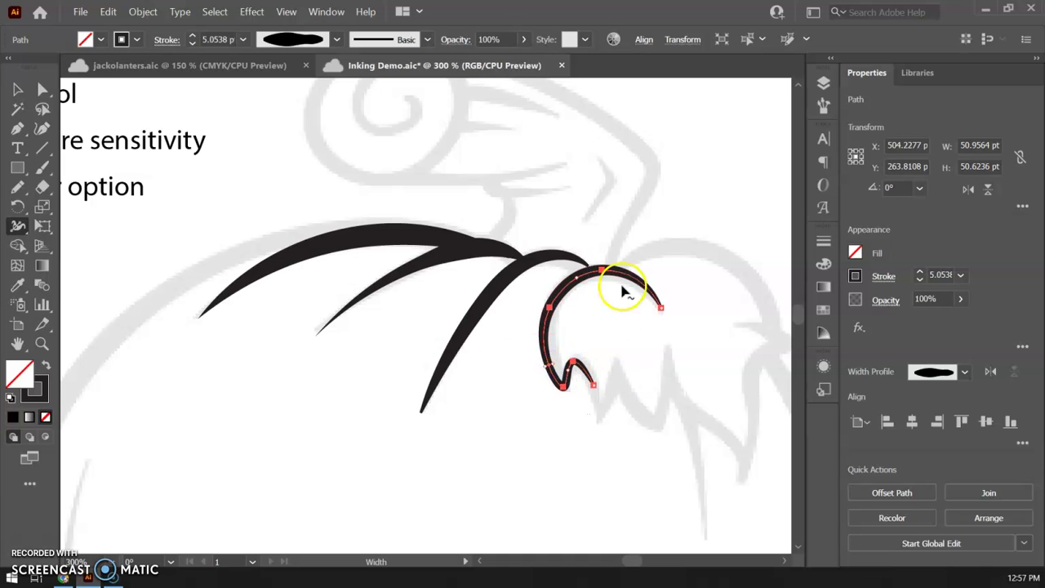
{"action": "left_click", "coordinate": [16, 89]}
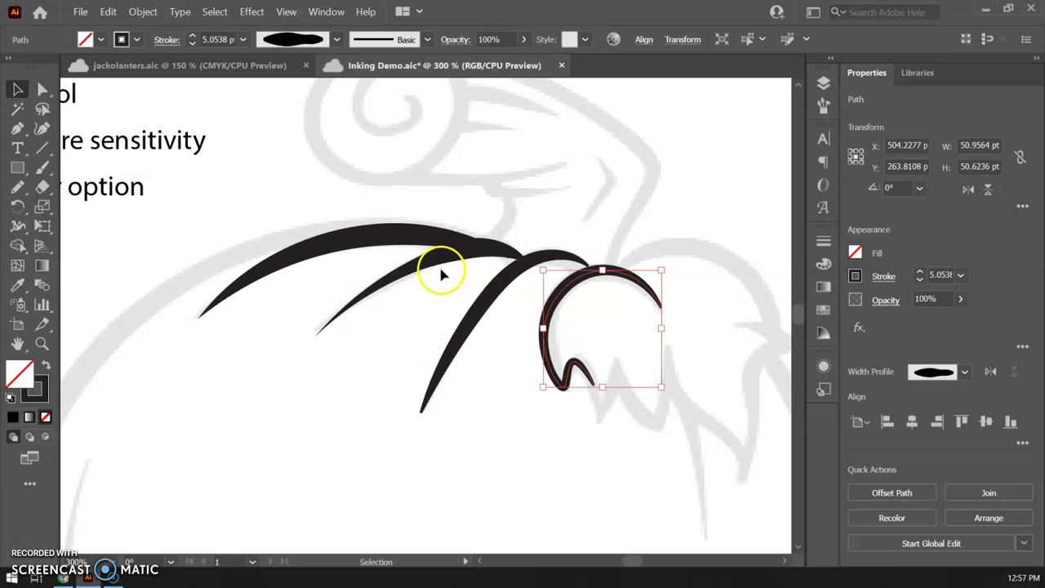
{"action": "key", "text": "space"}
Select and delete all the width-tool inked strokes over the pumpkin
{"action": "left_click_drag", "start_coordinate": [194, 234], "coordinate": [542, 297]}
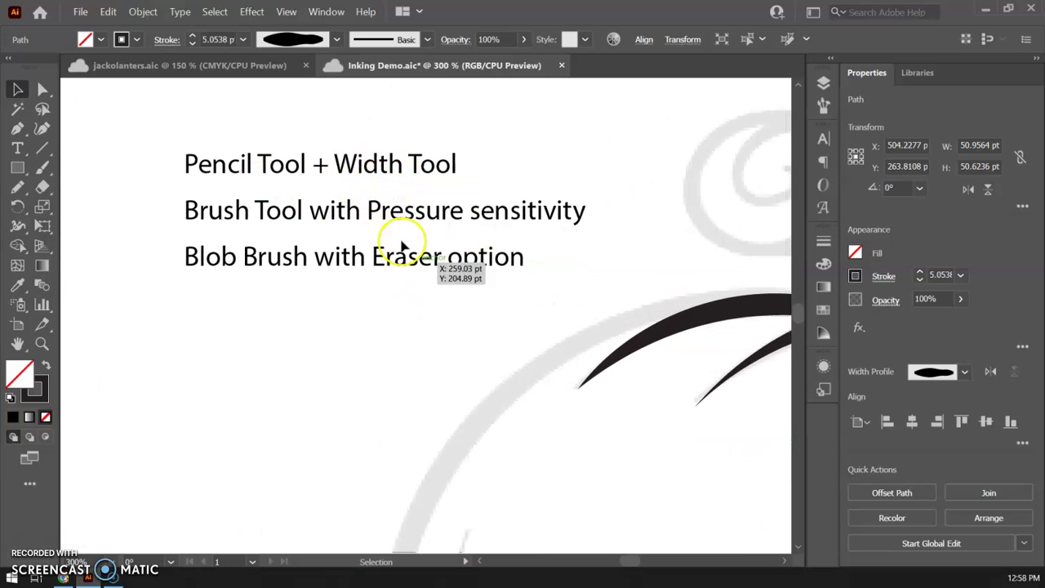
{"action": "key", "text": "space"}
{"action": "mouse_move", "coordinate": [447, 305]}
{"action": "left_mouse_down"}
{"action": "mouse_move", "coordinate": [322, 313]}
{"action": "mouse_move", "coordinate": [148, 248]}
{"action": "left_mouse_up"}
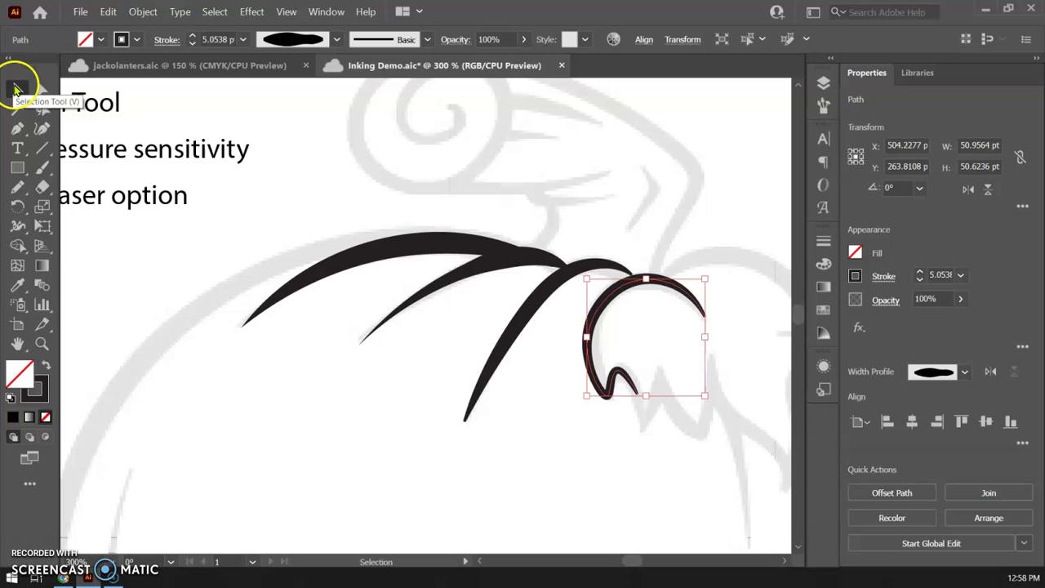
{"action": "mouse_move", "coordinate": [298, 227]}
{"action": "left_mouse_down"}
{"action": "mouse_move", "coordinate": [639, 417]}
{"action": "mouse_move", "coordinate": [656, 411]}
{"action": "left_mouse_up"}
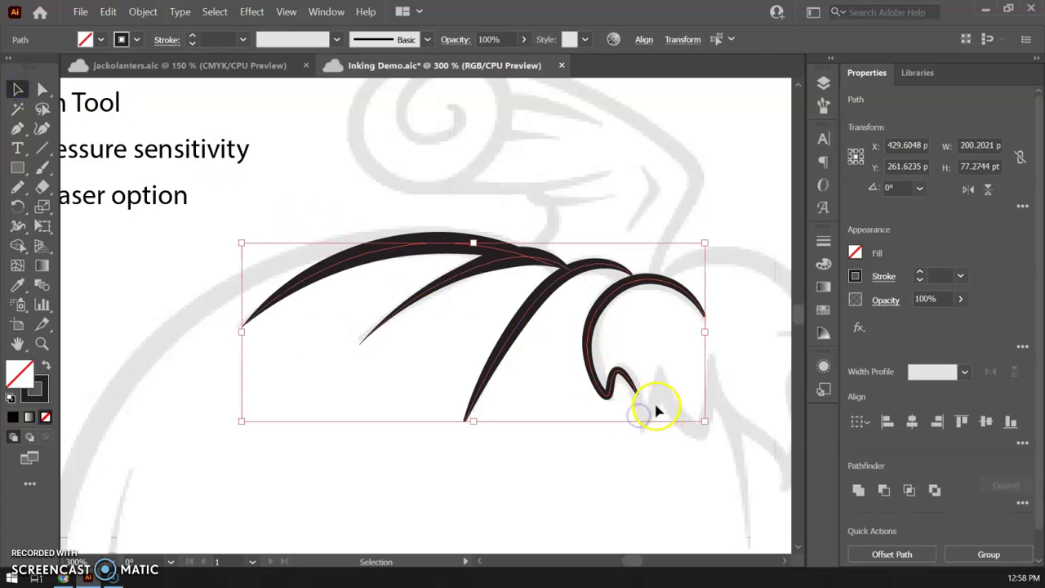
{"action": "key", "text": "Delete"}
{"action": "left_click", "coordinate": [338, 315]}
Paint two test strokes along the pumpkin's top with the Paintbrush
{"action": "left_click_drag", "start_coordinate": [179, 296], "coordinate": [371, 283]}
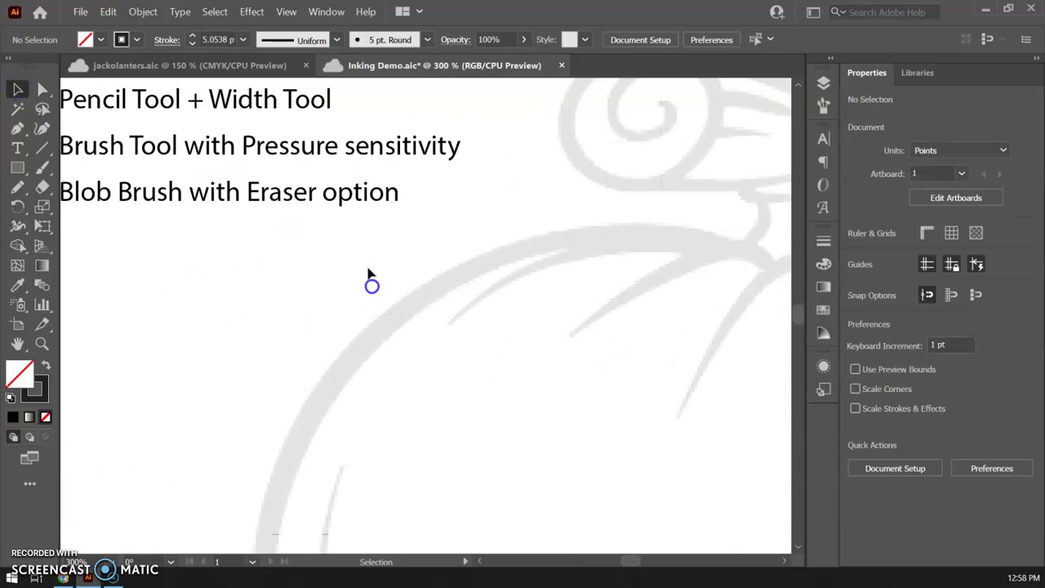
{"action": "left_click", "coordinate": [42, 169]}
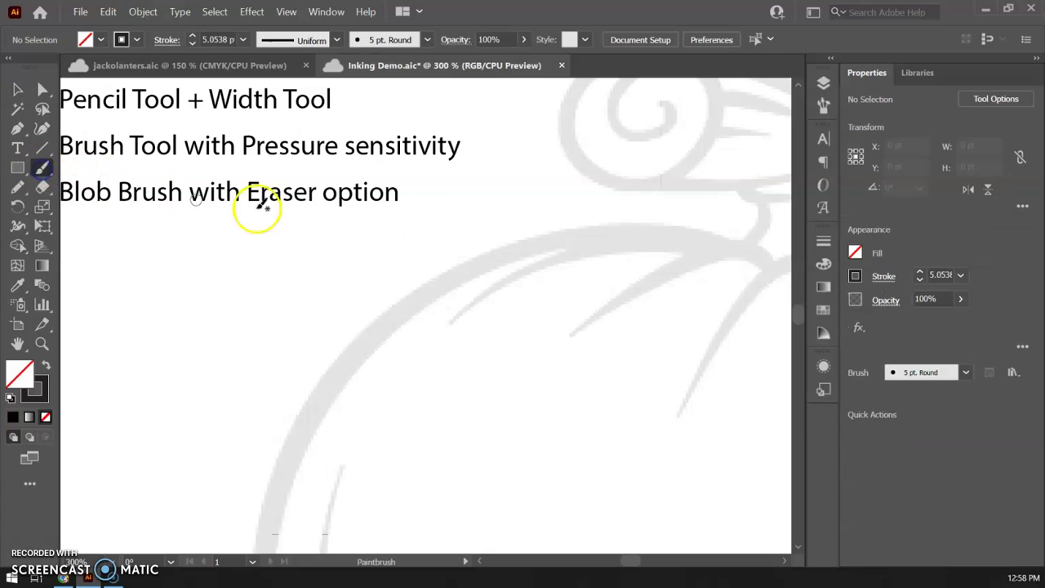
{"action": "key", "text": "space"}
{"action": "mouse_move", "coordinate": [554, 257]}
{"action": "left_mouse_down"}
{"action": "mouse_move", "coordinate": [400, 312]}
{"action": "mouse_move", "coordinate": [330, 284]}
{"action": "mouse_move", "coordinate": [274, 304]}
{"action": "mouse_move", "coordinate": [210, 358]}
{"action": "left_mouse_up"}
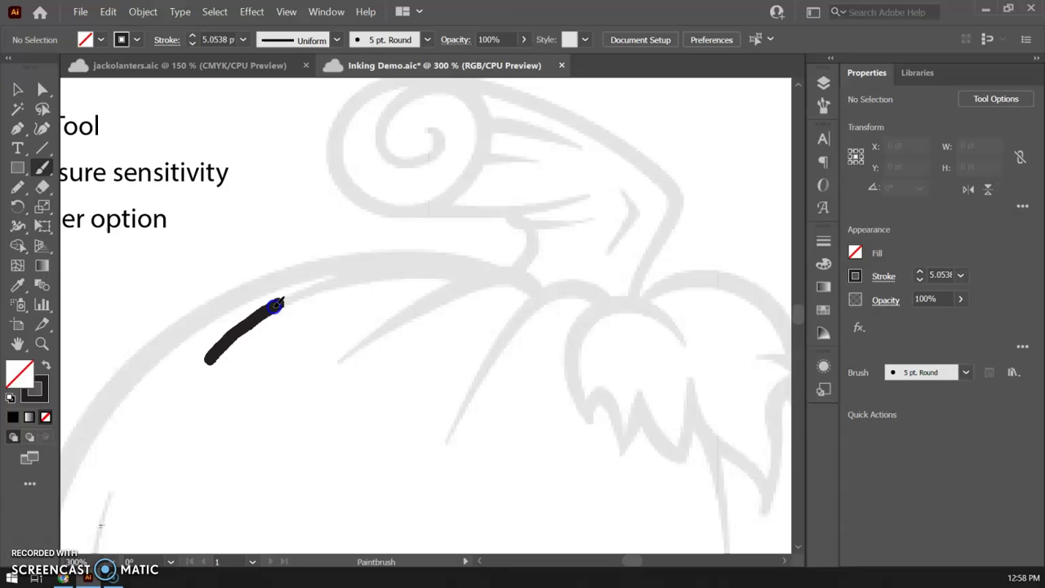
{"action": "left_click_drag", "start_coordinate": [464, 269], "coordinate": [537, 287]}
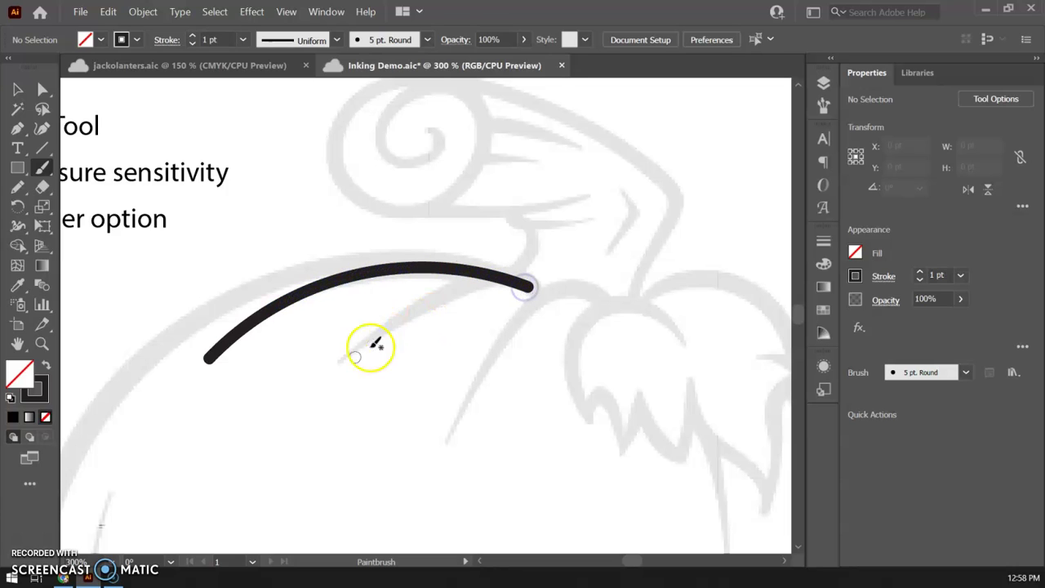
{"action": "left_click_drag", "start_coordinate": [334, 369], "coordinate": [401, 320]}
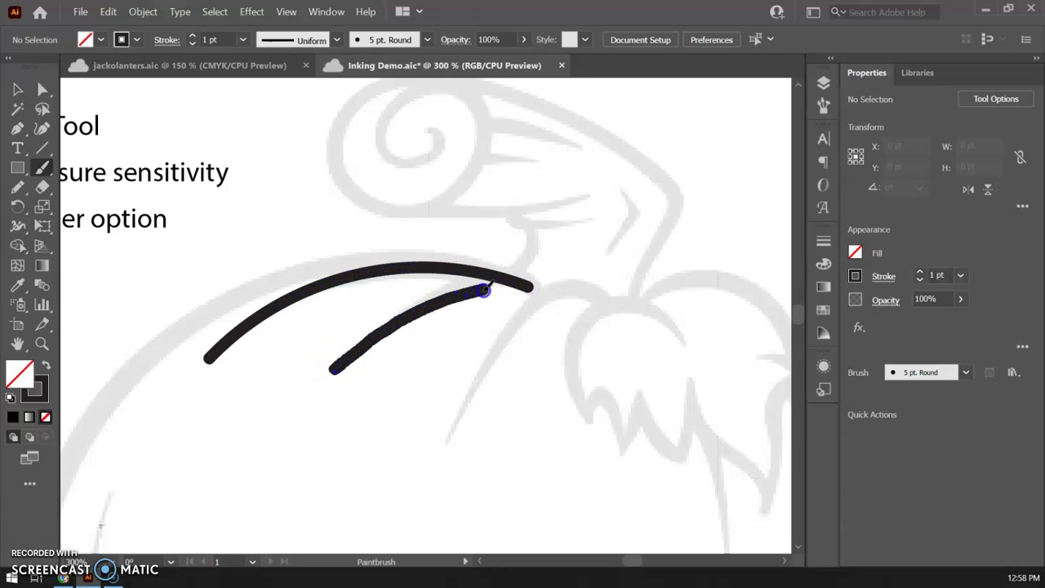
{"action": "left_click_drag", "start_coordinate": [552, 295], "coordinate": [556, 292]}
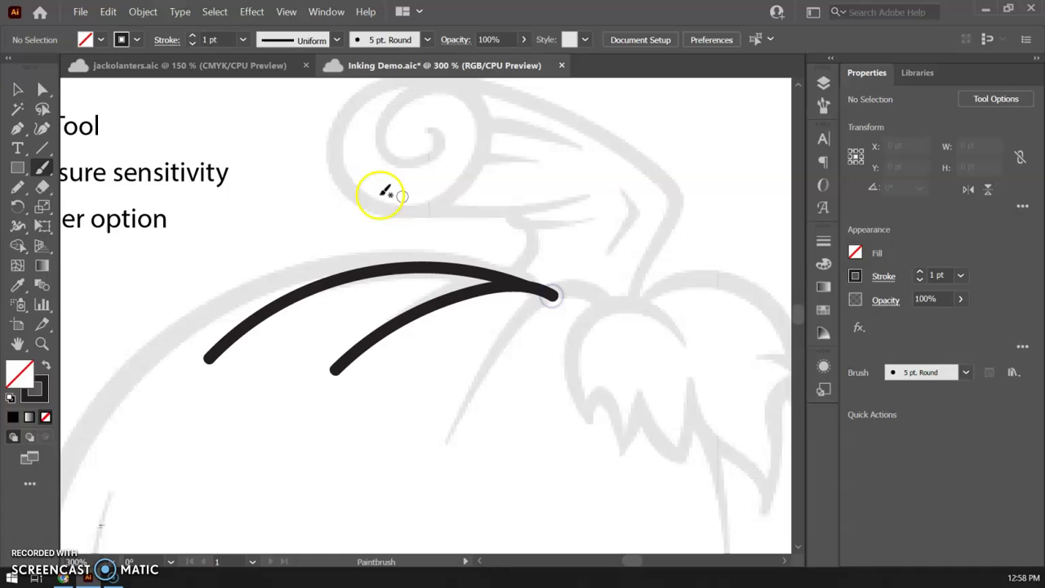
Check the Variable Width Profile list, then select and delete both brush strokes
{"action": "left_click", "coordinate": [336, 40]}
{"action": "left_click", "coordinate": [337, 40]}
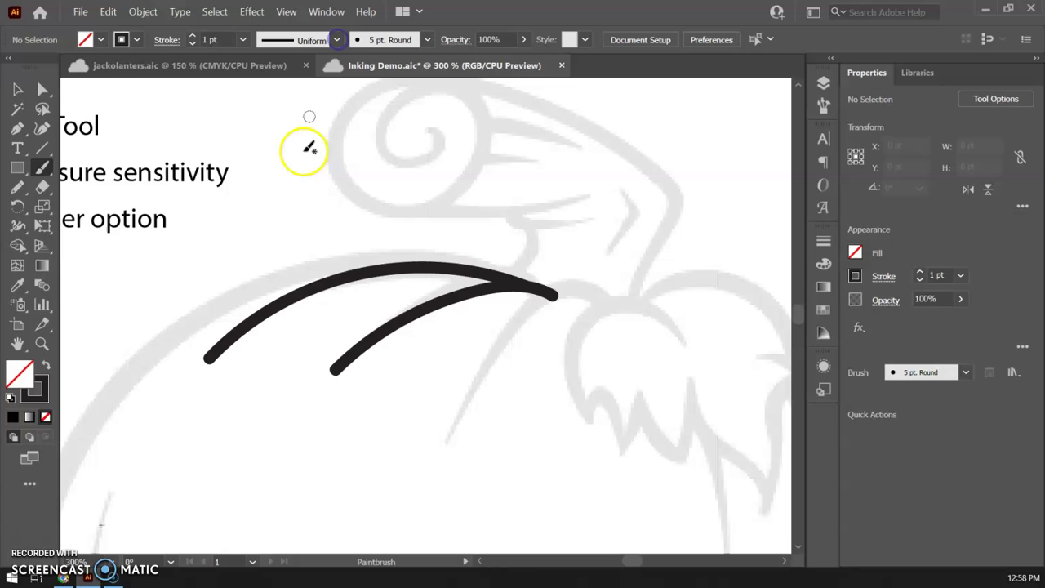
{"action": "key", "text": "ctrl"}
{"action": "left_click", "coordinate": [463, 303], "text": "ctrl"}
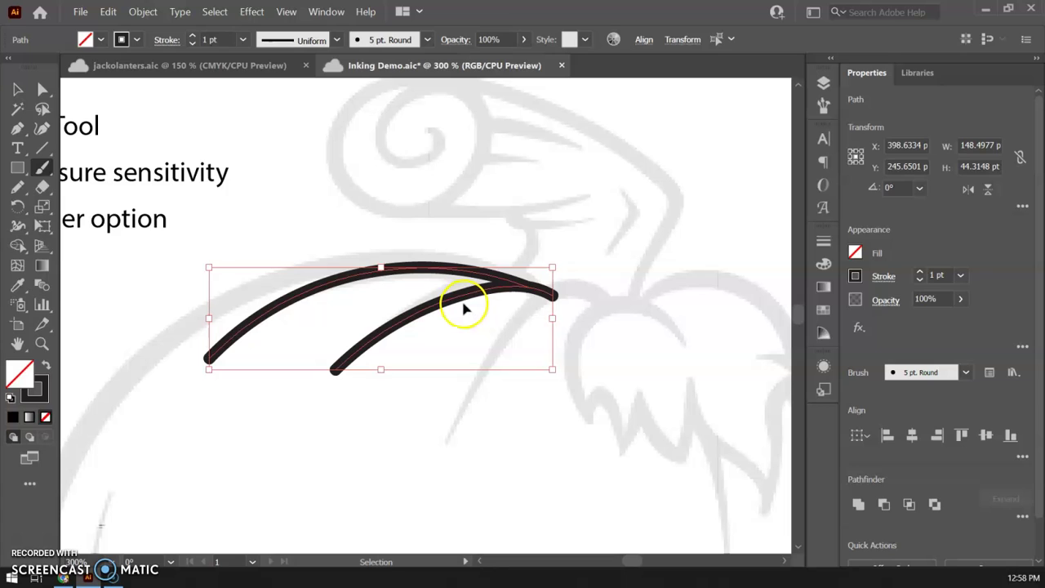
{"action": "key", "text": "Delete"}
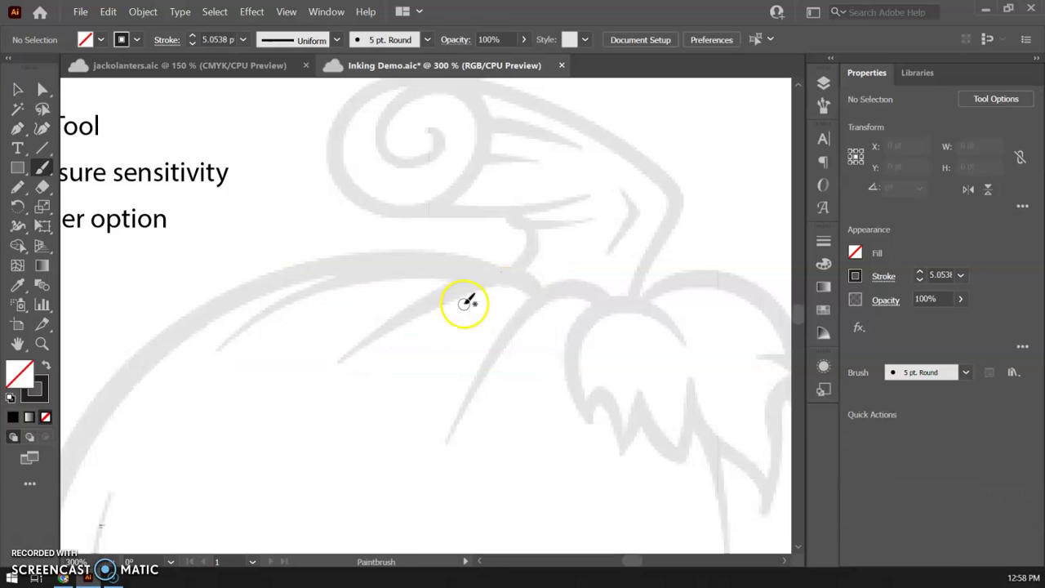
In the 5 pt. Round brush options, set Size to Pressure with a 5 pt Variation
{"action": "left_click", "coordinate": [920, 373]}
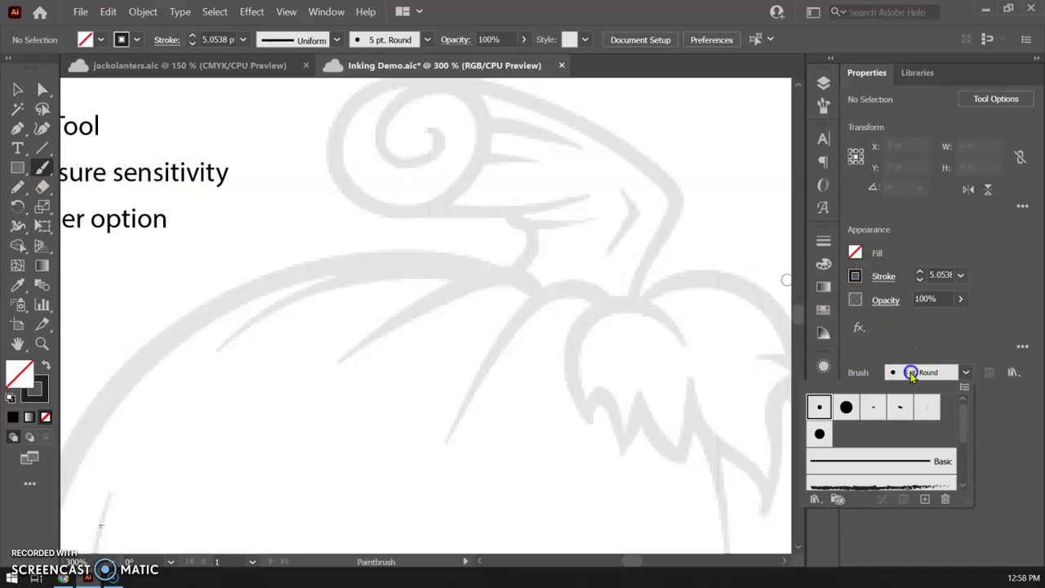
{"action": "double_click", "coordinate": [820, 409]}
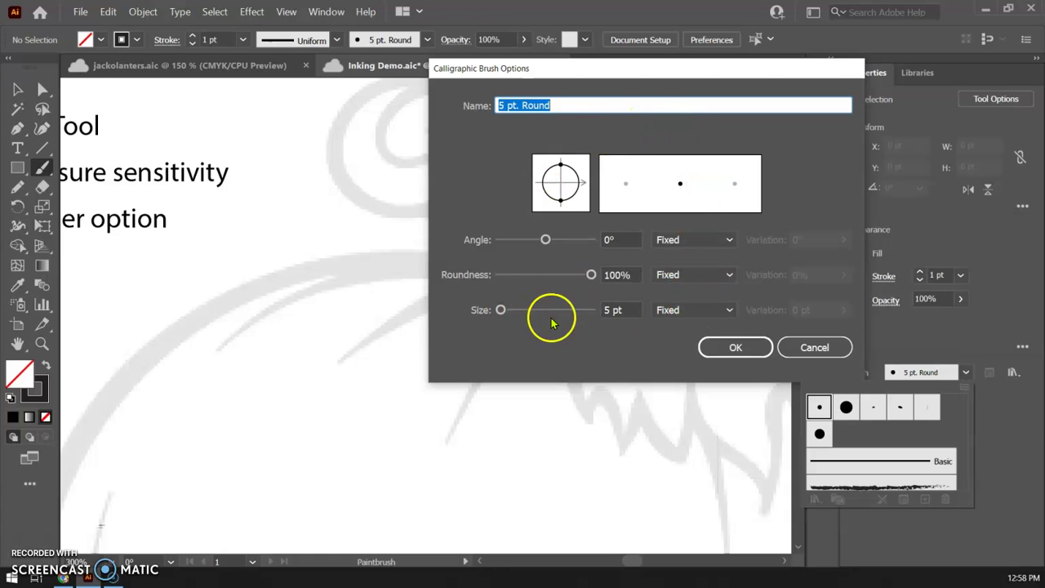
{"action": "left_click", "coordinate": [691, 310]}
{"action": "left_click", "coordinate": [696, 366]}
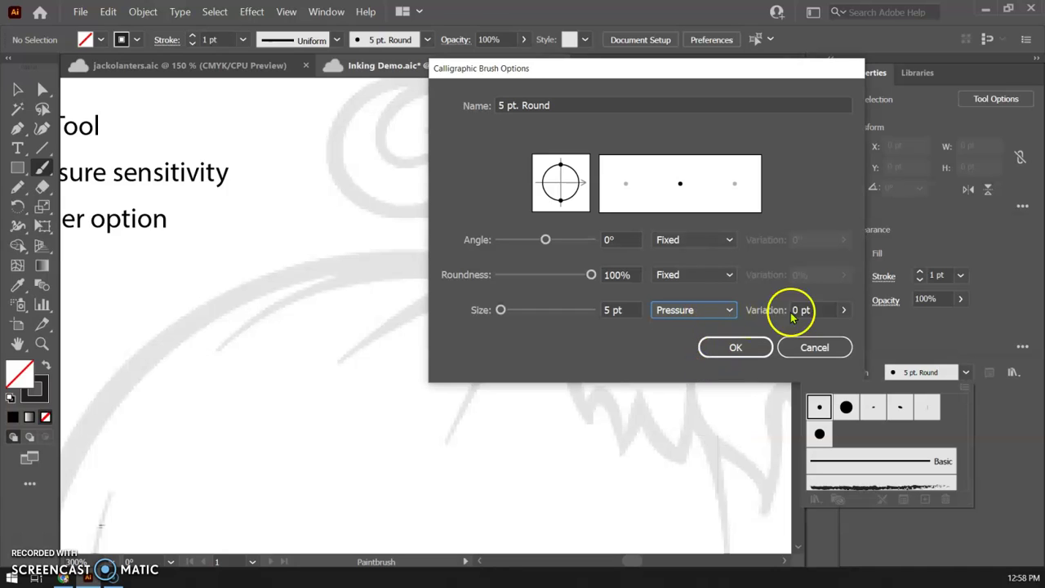
{"action": "left_click", "coordinate": [842, 320]}
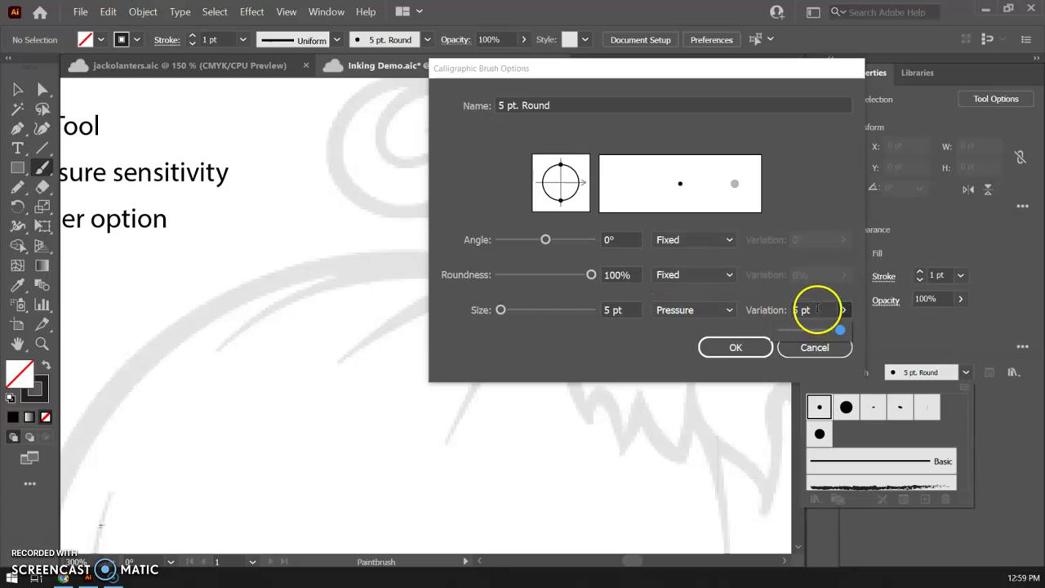
{"action": "left_click", "coordinate": [737, 349]}
{"action": "left_click", "coordinate": [737, 349]}
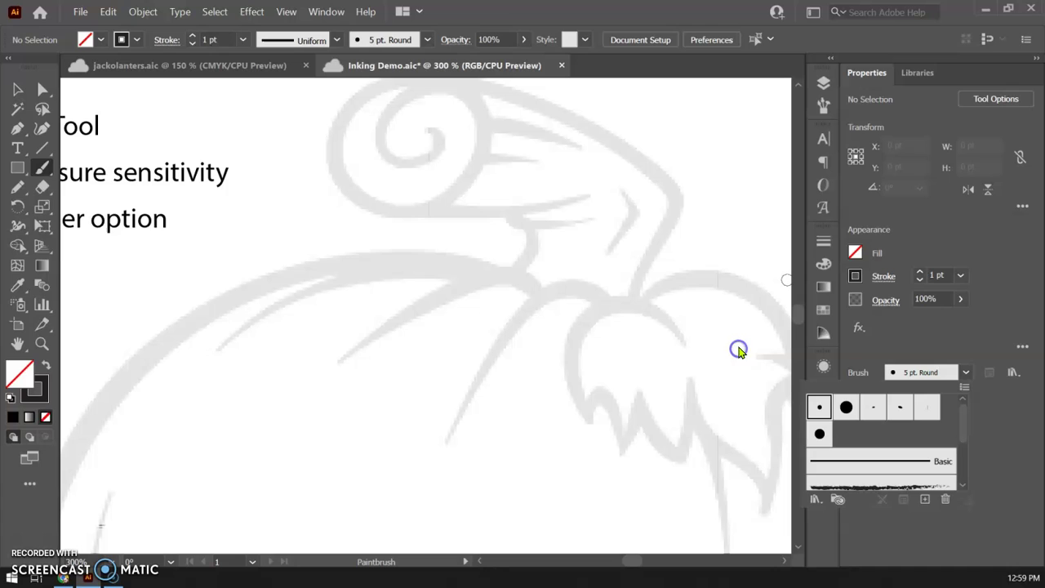
Move the Paintbrush Tool Options Fidelity slider to Smooth and confirm
{"action": "double_click", "coordinate": [41, 169]}
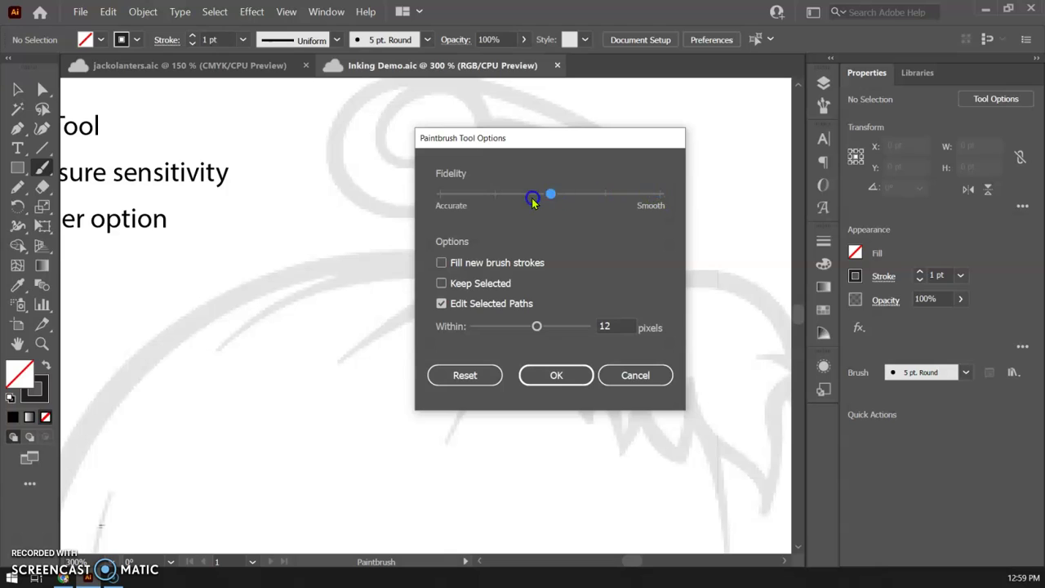
{"action": "left_click_drag", "start_coordinate": [662, 193], "coordinate": [658, 196]}
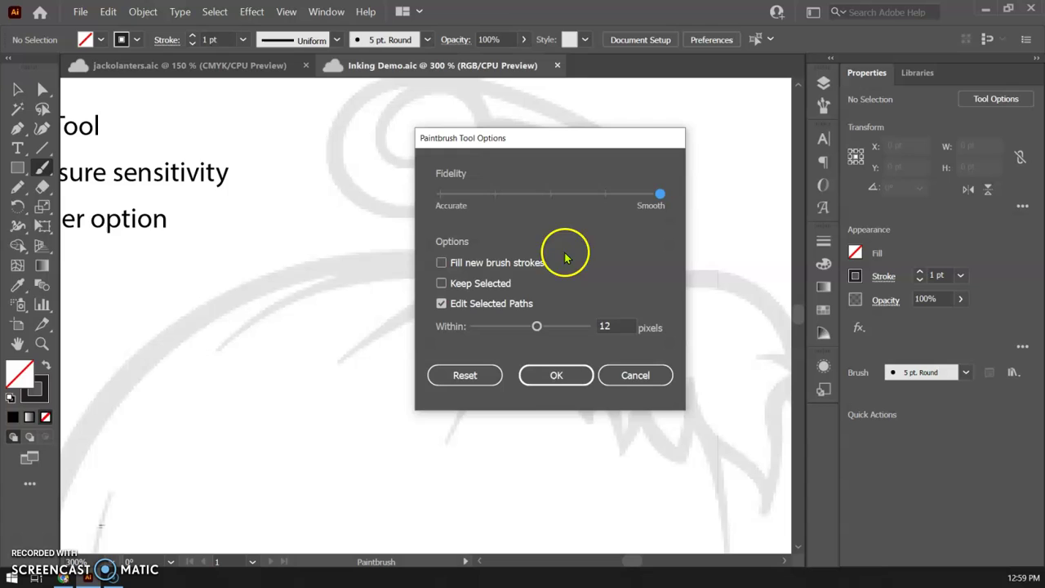
{"action": "left_click", "coordinate": [556, 375]}
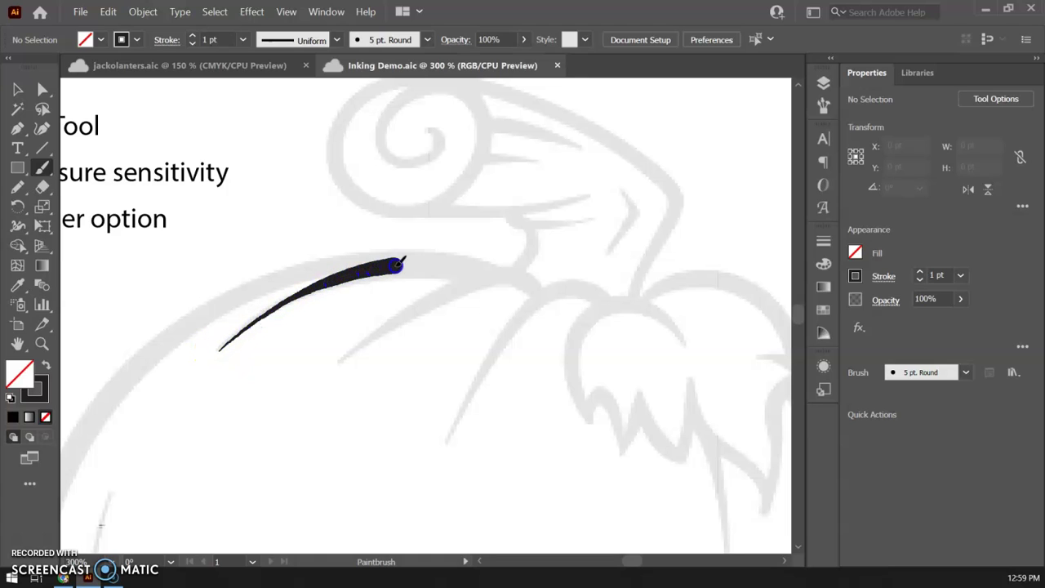
Paint three pressure-tapered strokes over the top template lines, the last sweeping up to the stem
{"action": "left_click_drag", "start_coordinate": [504, 275], "coordinate": [539, 285]}
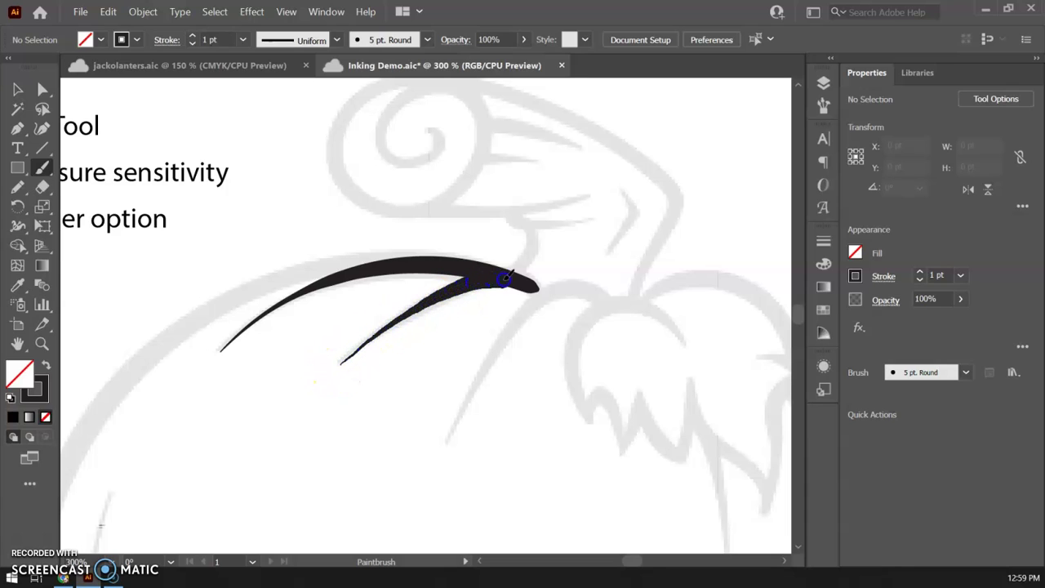
{"action": "left_click_drag", "start_coordinate": [552, 285], "coordinate": [594, 305]}
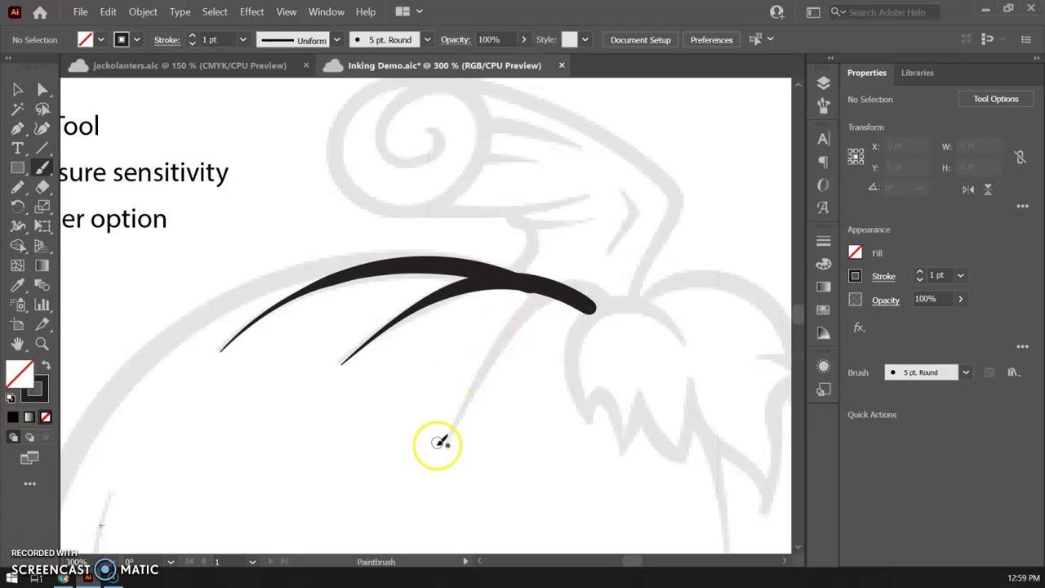
{"action": "left_click_drag", "start_coordinate": [447, 444], "coordinate": [447, 440]}
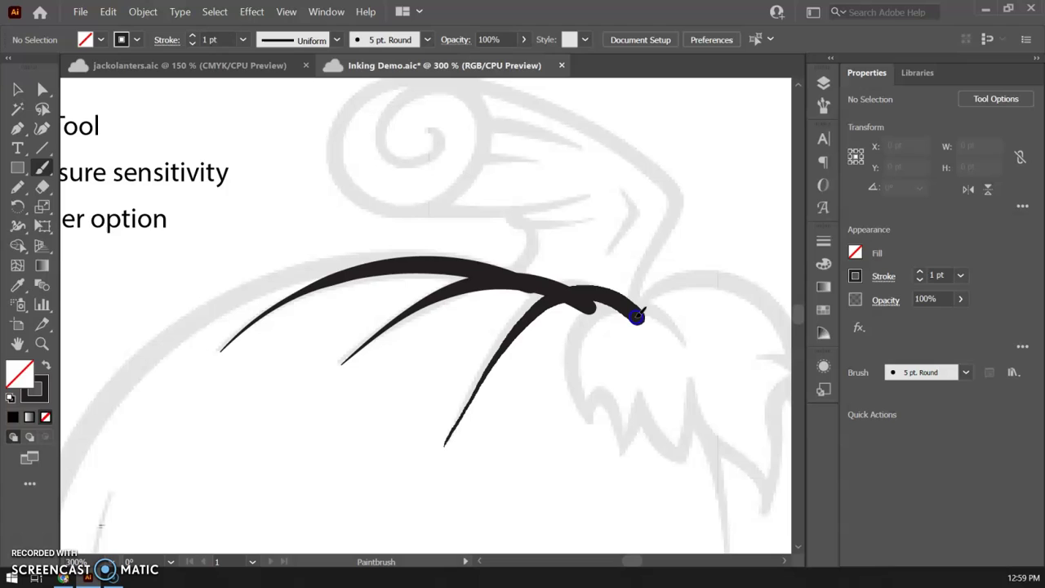
{"action": "left_click_drag", "start_coordinate": [636, 317], "coordinate": [642, 327]}
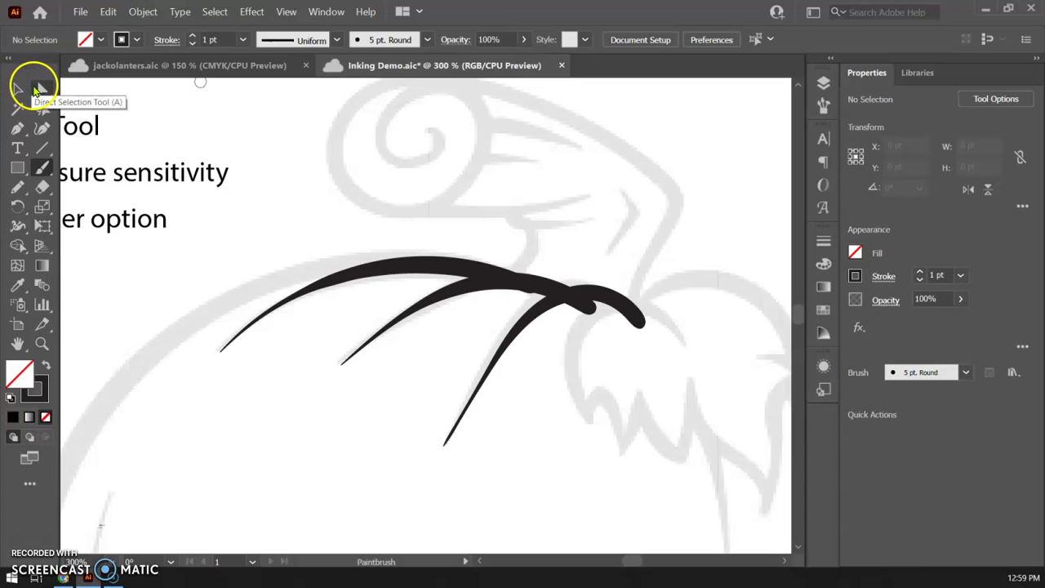
Drag the middle stroke's end anchor and its neighbouring anchor up-left to reshape its tip
{"action": "left_click", "coordinate": [43, 90]}
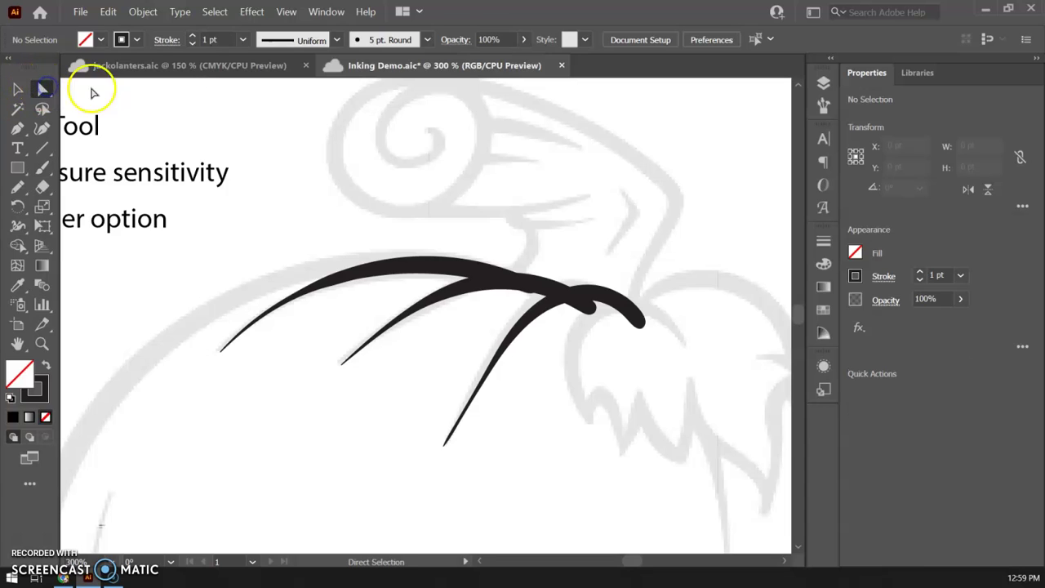
{"action": "left_click_drag", "start_coordinate": [478, 298], "coordinate": [486, 298]}
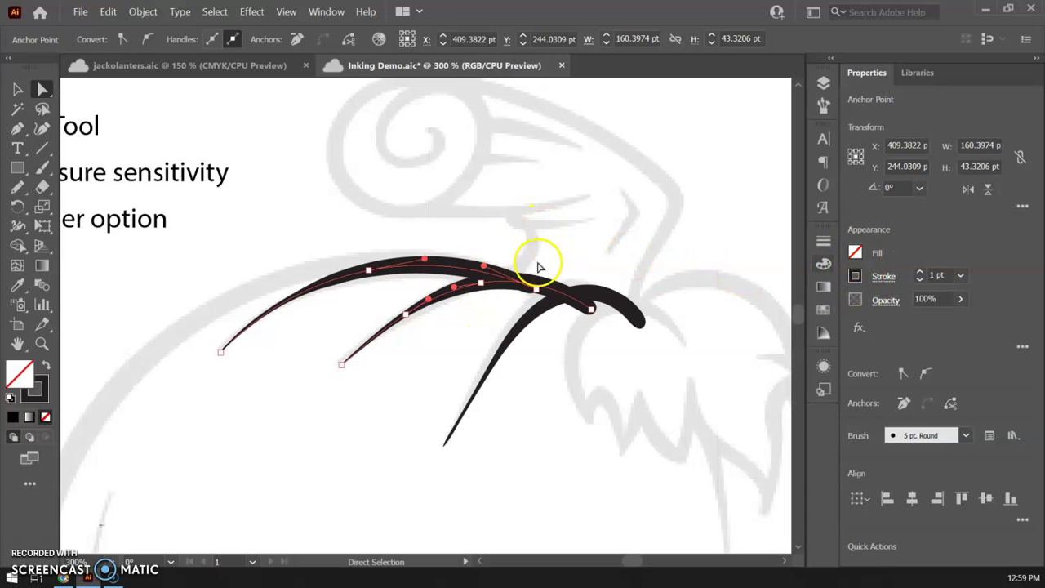
{"action": "left_click", "coordinate": [599, 334]}
{"action": "left_click", "coordinate": [592, 310]}
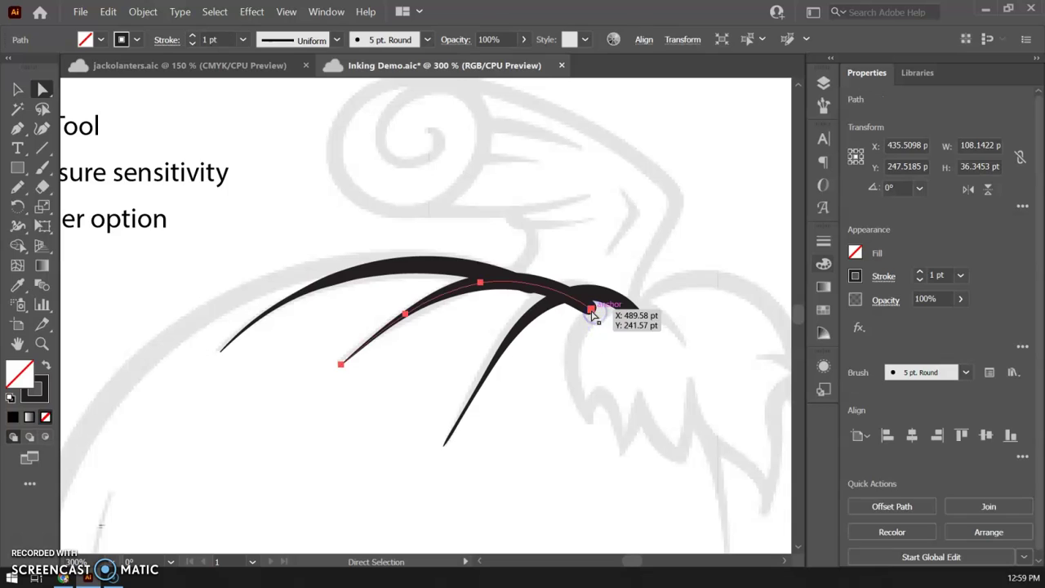
{"action": "left_click_drag", "start_coordinate": [592, 312], "coordinate": [536, 278]}
{"action": "left_click", "coordinate": [578, 299]}
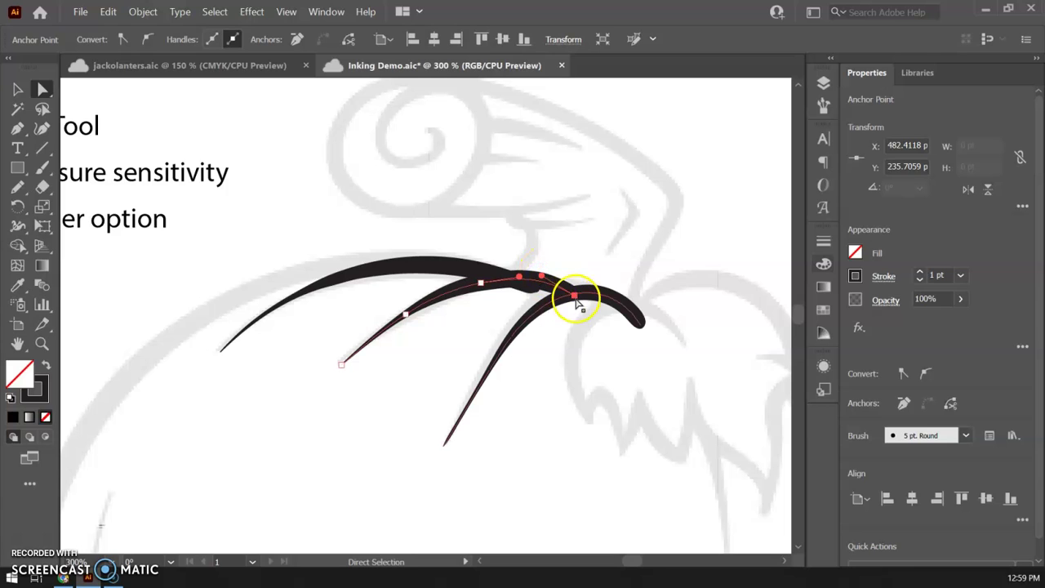
{"action": "left_click_drag", "start_coordinate": [581, 308], "coordinate": [563, 284]}
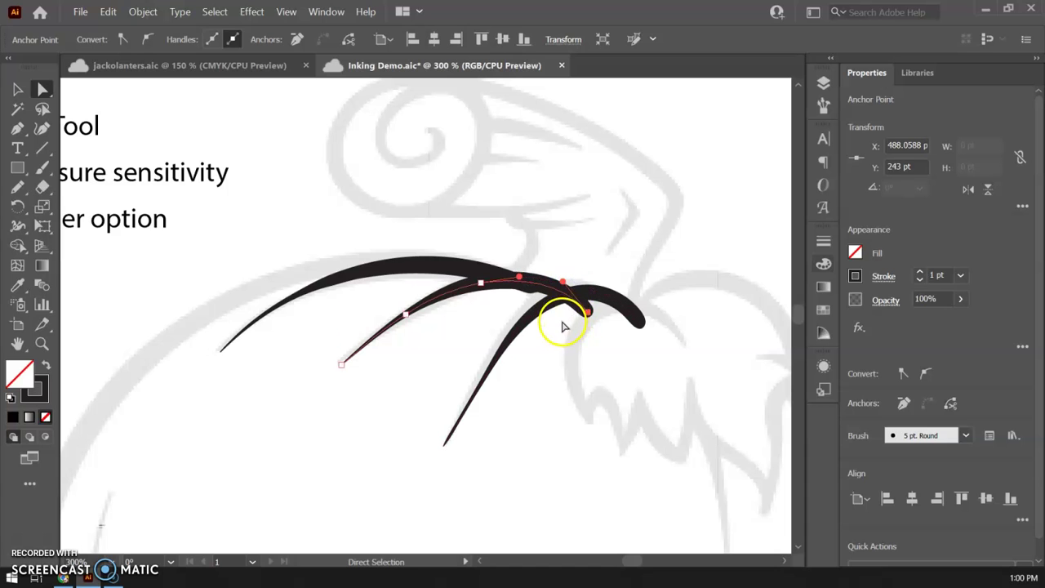
{"action": "scroll", "coordinate": [562, 327], "scroll_direction": "up", "scroll_amount": 3}
{"action": "left_click_drag", "start_coordinate": [439, 373], "coordinate": [601, 351]}
Erase the bump where the brush strokes cross
{"action": "left_click", "coordinate": [593, 357]}
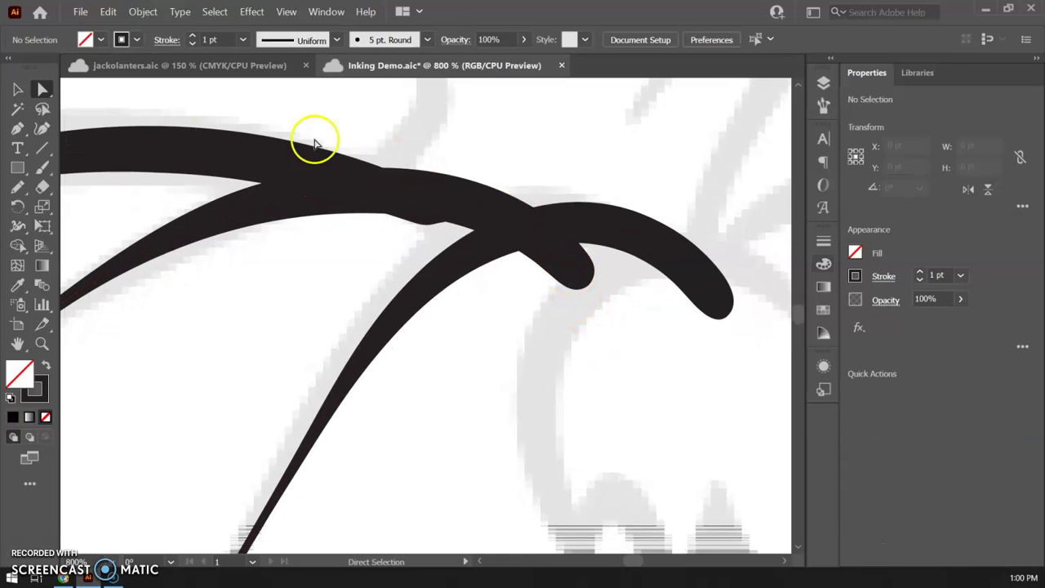
{"action": "left_click", "coordinate": [42, 187]}
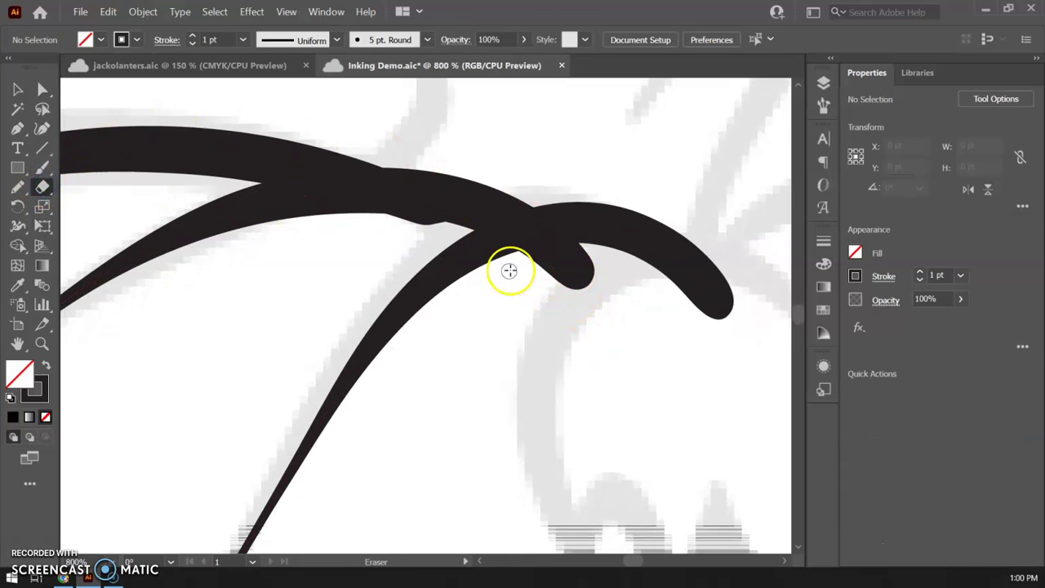
{"action": "mouse_move", "coordinate": [510, 270]}
{"action": "left_mouse_down"}
{"action": "mouse_move", "coordinate": [531, 262]}
{"action": "mouse_move", "coordinate": [522, 267]}
{"action": "mouse_move", "coordinate": [629, 293]}
{"action": "left_mouse_up"}
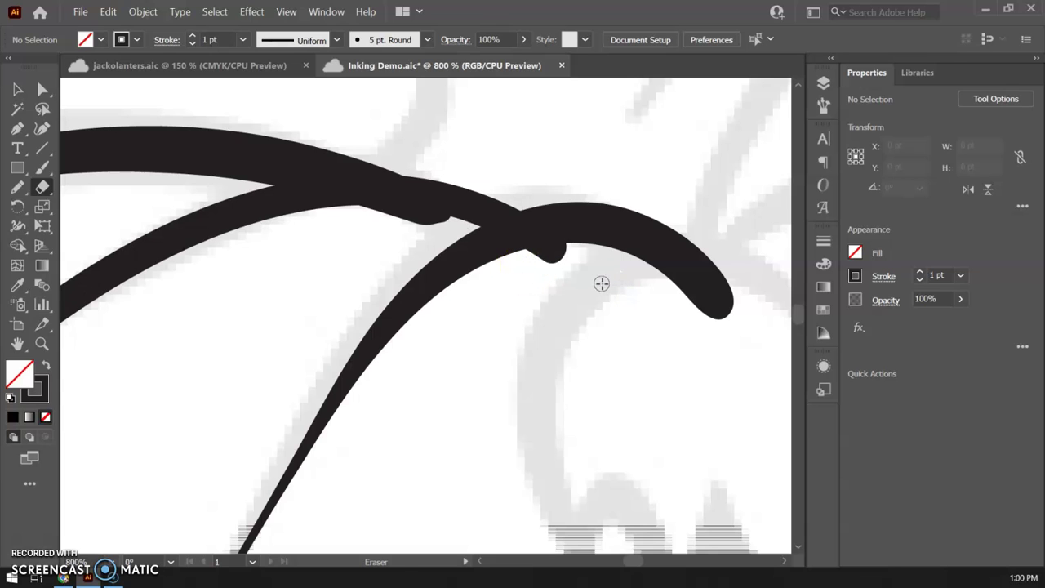
{"action": "key", "text": "ctrl+minus"}
{"action": "key", "text": "ctrl+minus"}
{"action": "key", "text": "ctrl+minus"}
Erase stray bits and the upper stroke's thin tail, then undo the last erase
{"action": "mouse_move", "coordinate": [582, 294]}
{"action": "left_mouse_down"}
{"action": "mouse_move", "coordinate": [390, 290]}
{"action": "mouse_move", "coordinate": [472, 290]}
{"action": "mouse_move", "coordinate": [430, 279]}
{"action": "mouse_move", "coordinate": [303, 333]}
{"action": "left_mouse_up"}
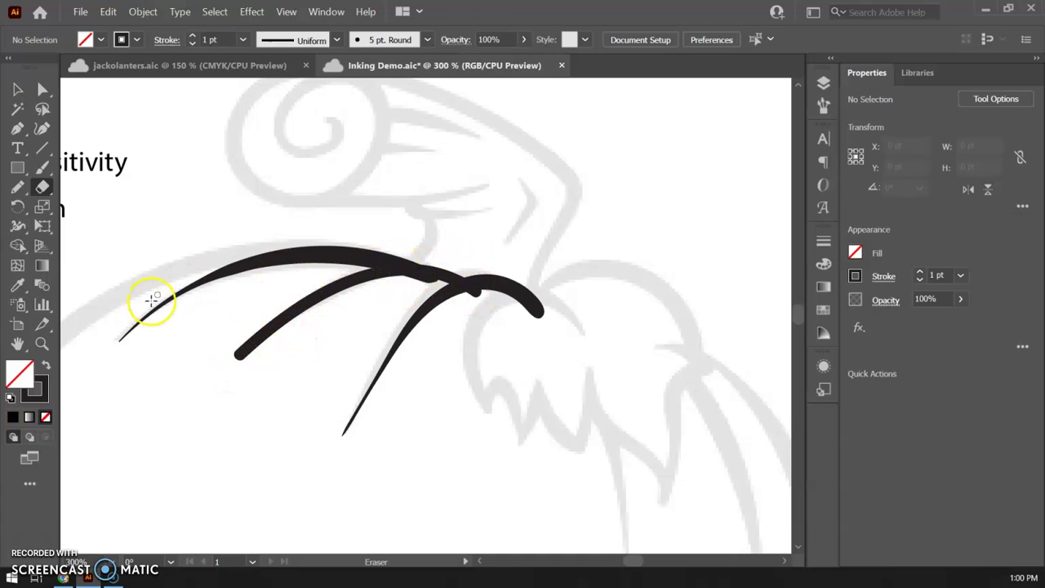
{"action": "mouse_move", "coordinate": [130, 332]}
{"action": "left_mouse_down"}
{"action": "mouse_move", "coordinate": [217, 291]}
{"action": "mouse_move", "coordinate": [518, 245]}
{"action": "mouse_move", "coordinate": [623, 315]}
{"action": "left_mouse_up"}
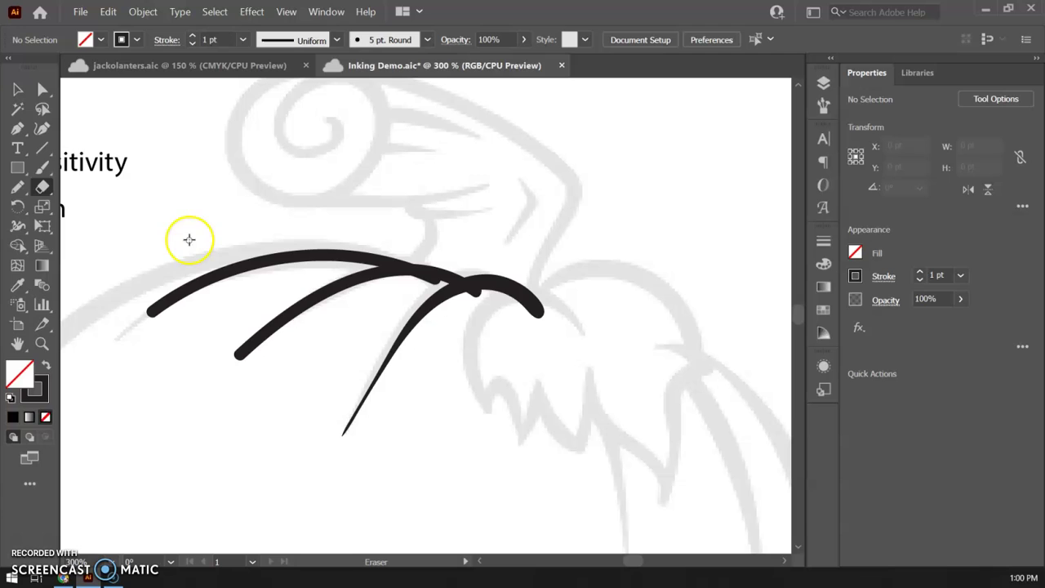
{"action": "left_click", "coordinate": [42, 166]}
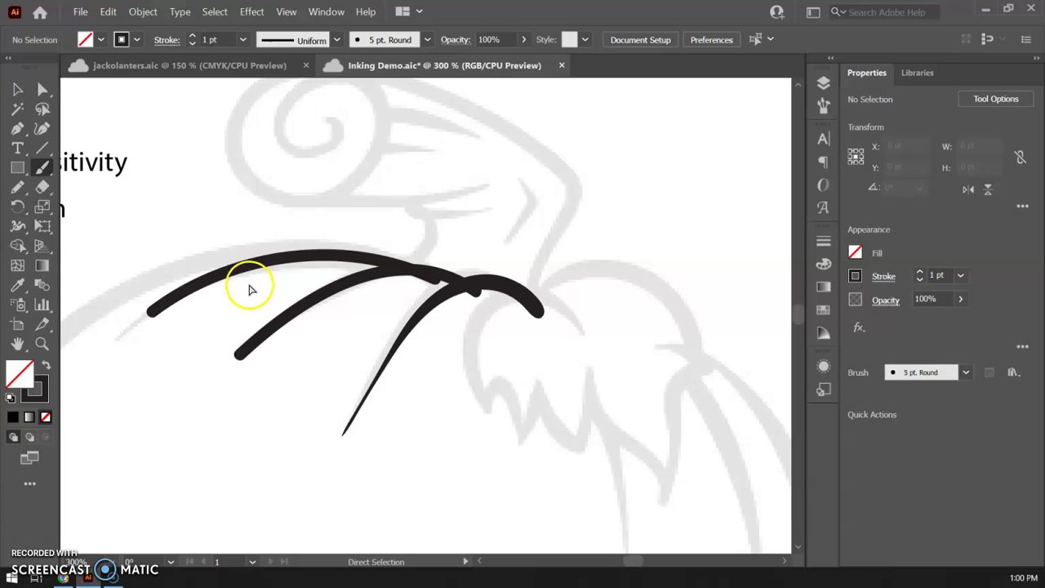
{"action": "key", "text": "ctrl+z"}
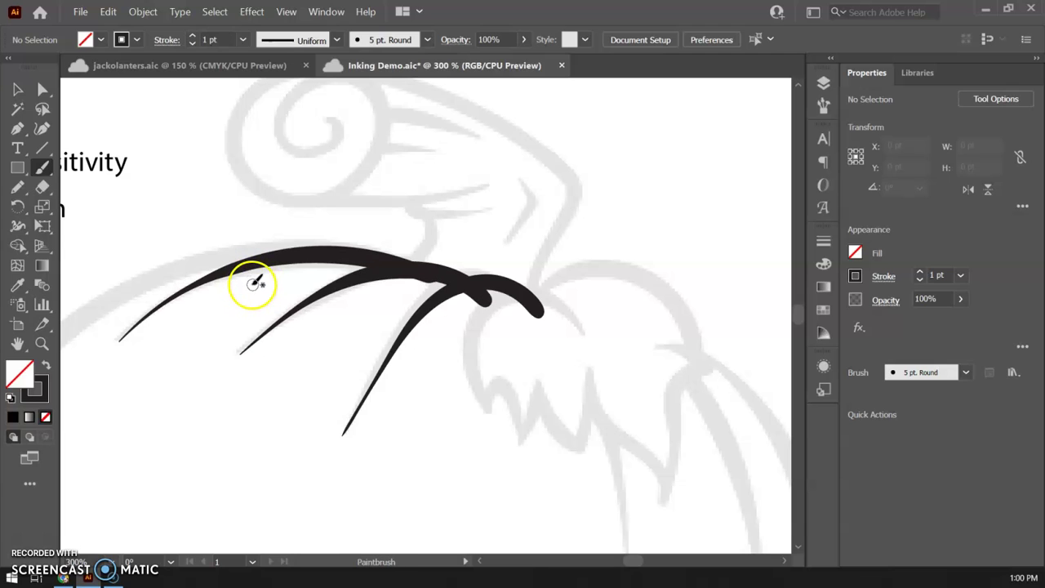
Marquee-select all three brush strokes and apply Object > Expand Appearance
{"action": "left_click", "coordinate": [18, 88]}
{"action": "mouse_move", "coordinate": [233, 227]}
{"action": "left_mouse_down"}
{"action": "mouse_move", "coordinate": [283, 245]}
{"action": "mouse_move", "coordinate": [557, 436]}
{"action": "left_mouse_up"}
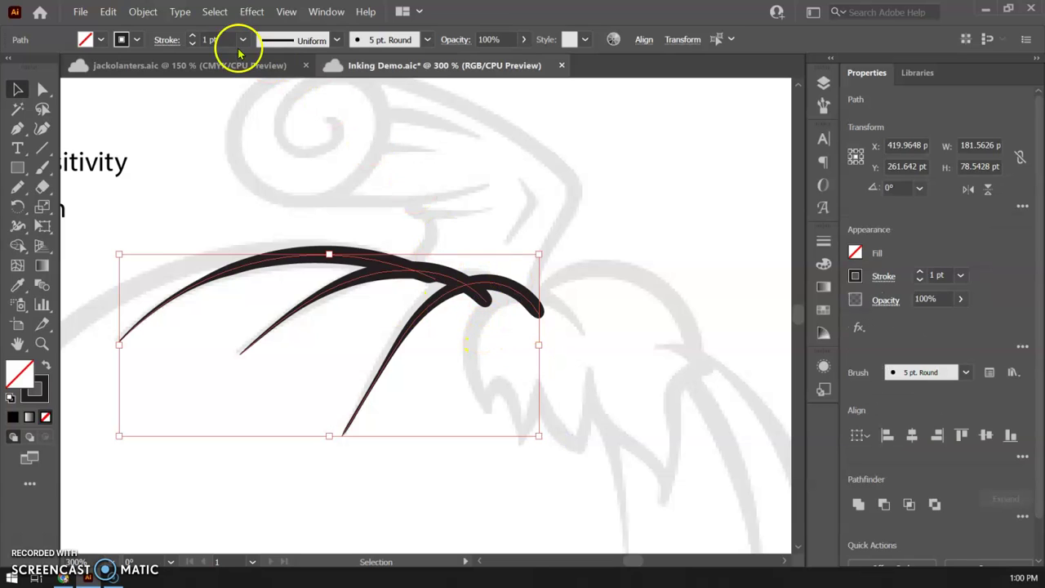
{"action": "left_click", "coordinate": [143, 12]}
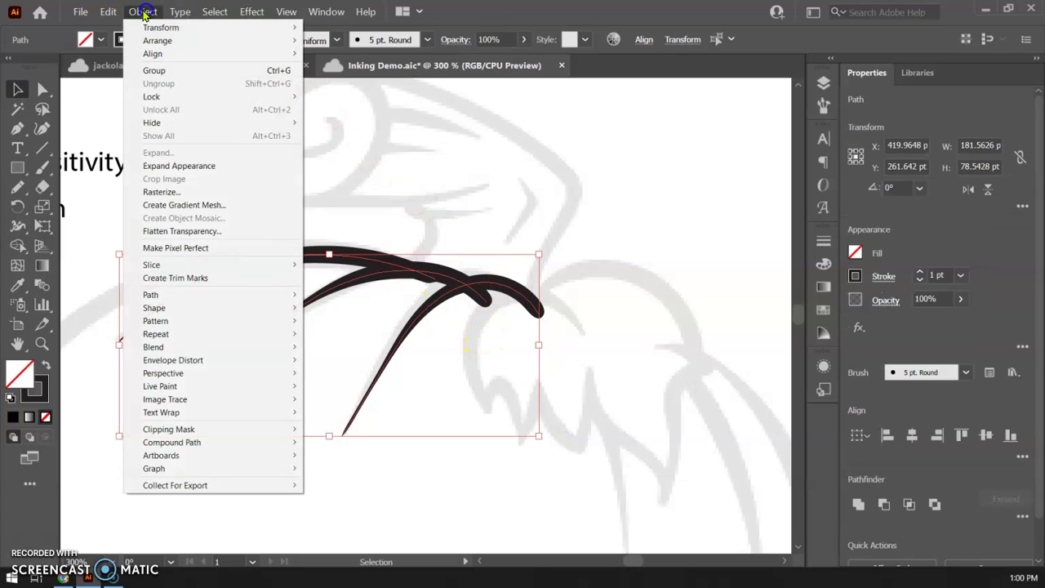
{"action": "left_click", "coordinate": [176, 167]}
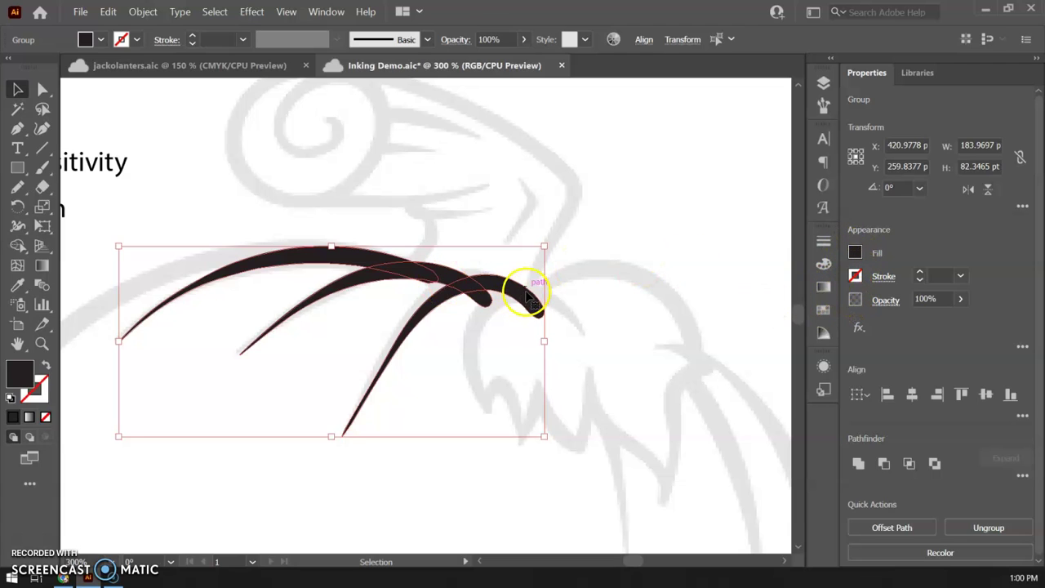
{"action": "left_click", "coordinate": [40, 186]}
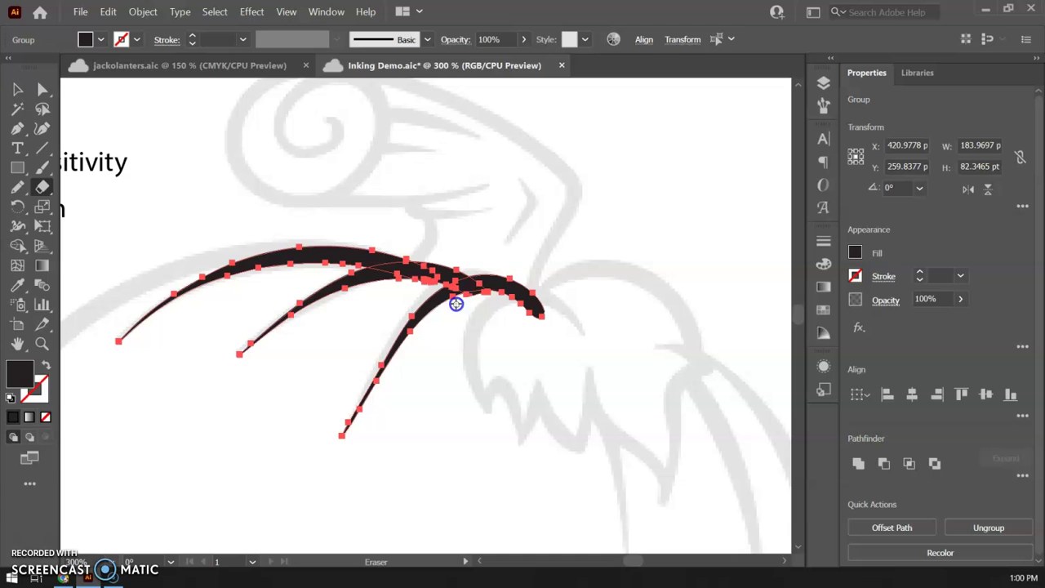
{"action": "left_click", "coordinate": [519, 318]}
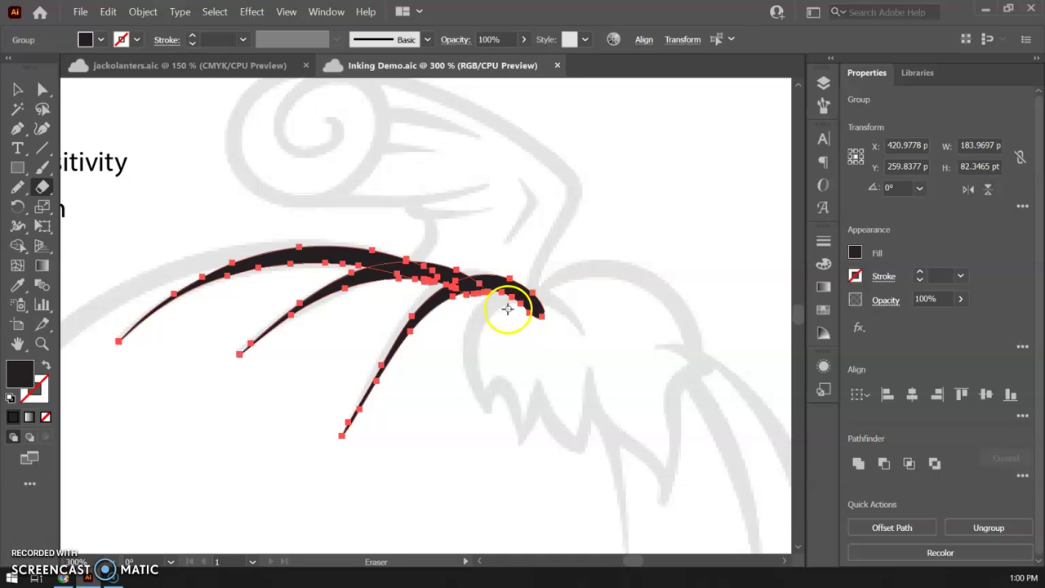
{"action": "key", "text": "ctrl"}
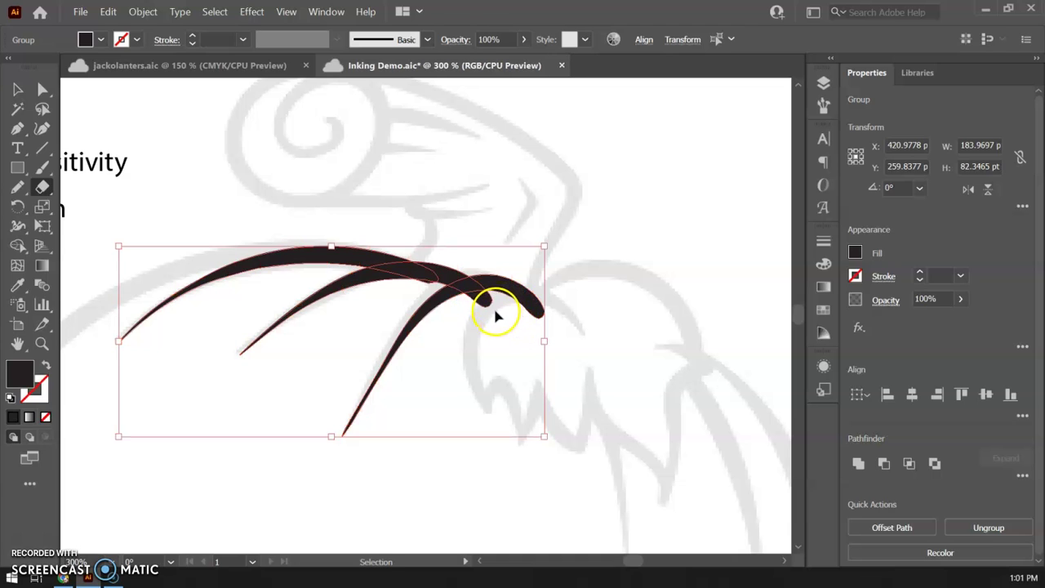
Zoom in on the overlap and delete the middle stroke's leftover lump with the Shape Builder
{"action": "key", "text": "ctrl+plus"}
{"action": "key", "text": "ctrl+plus"}
{"action": "key", "text": "ctrl+plus"}
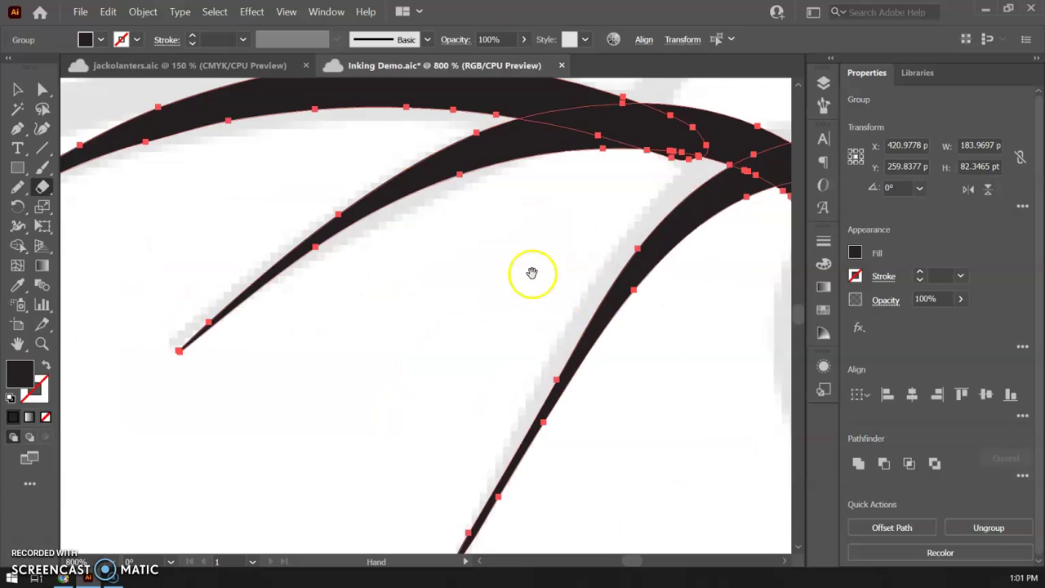
{"action": "left_click_drag", "start_coordinate": [531, 272], "coordinate": [231, 317]}
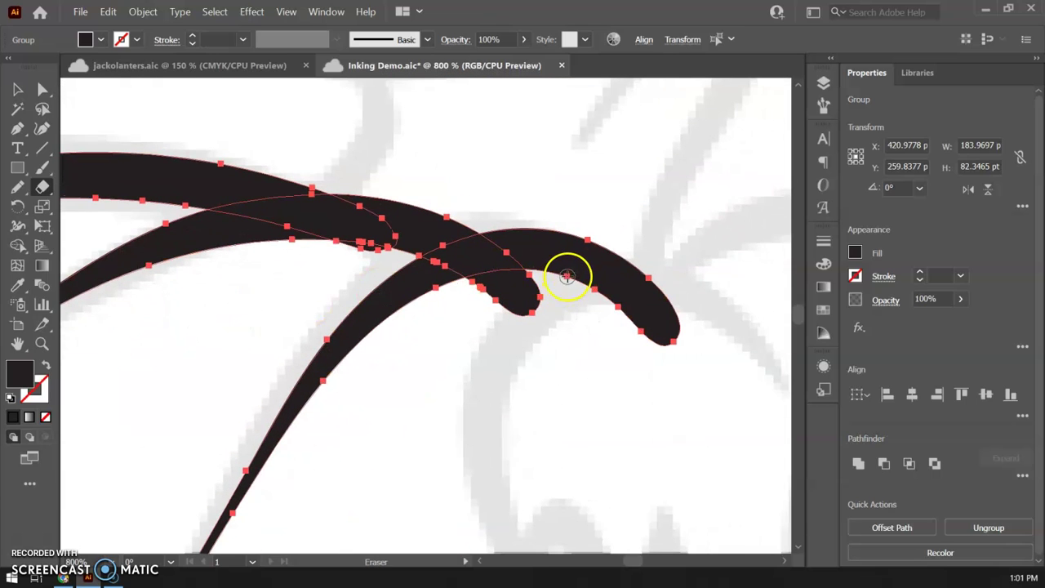
{"action": "left_click", "coordinate": [17, 244]}
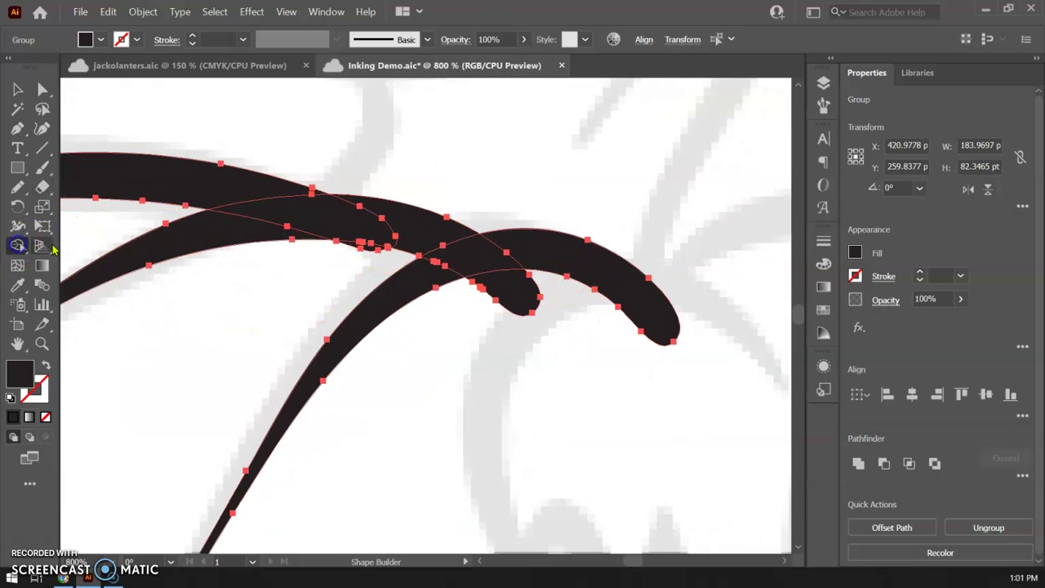
{"action": "left_click", "coordinate": [527, 296], "text": "alt"}
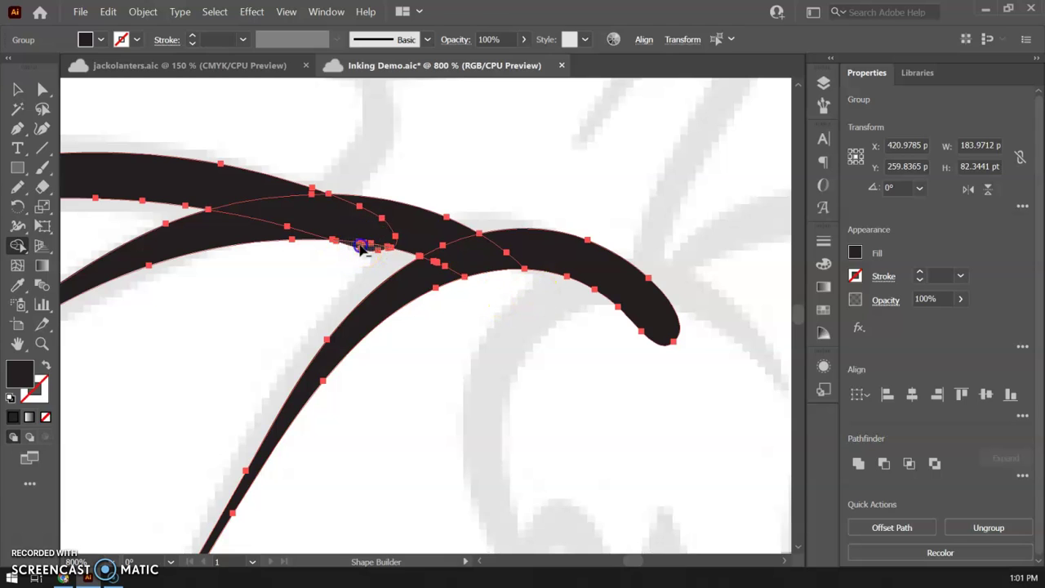
{"action": "key", "text": "ctrl+minus"}
{"action": "key", "text": "ctrl+minus"}
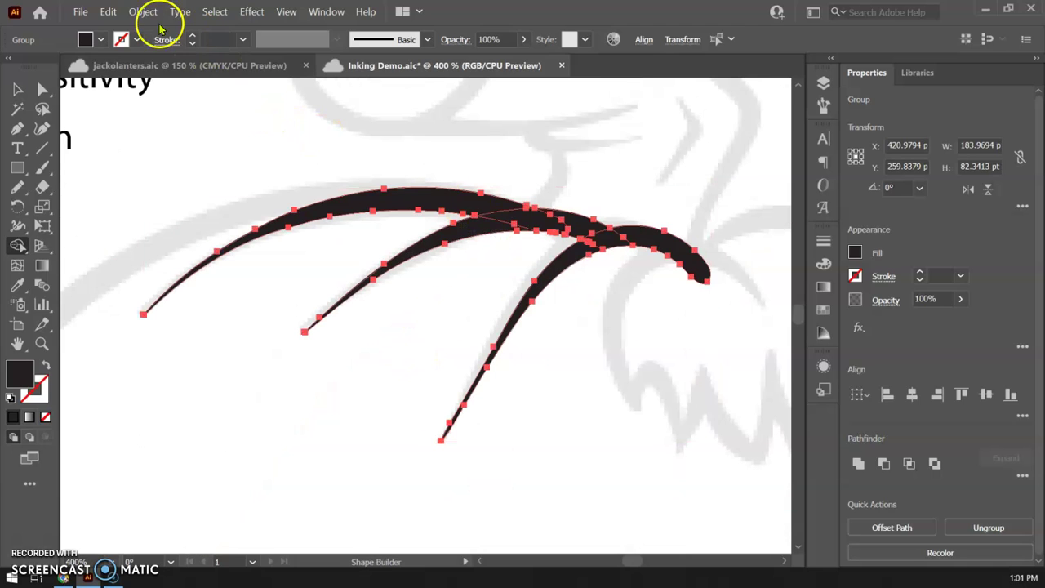
{"action": "left_click", "coordinate": [17, 88]}
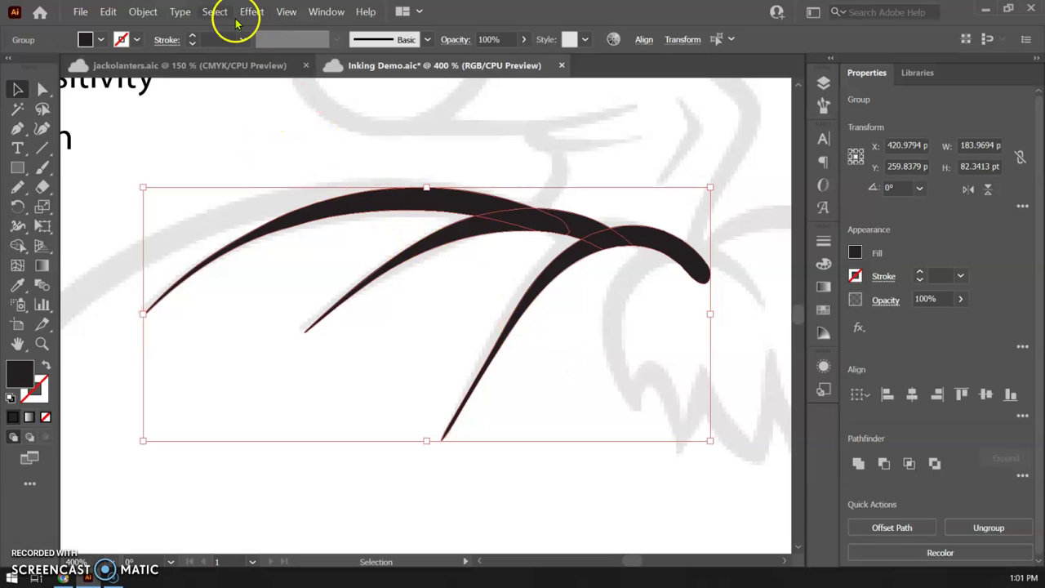
{"action": "left_click", "coordinate": [143, 11]}
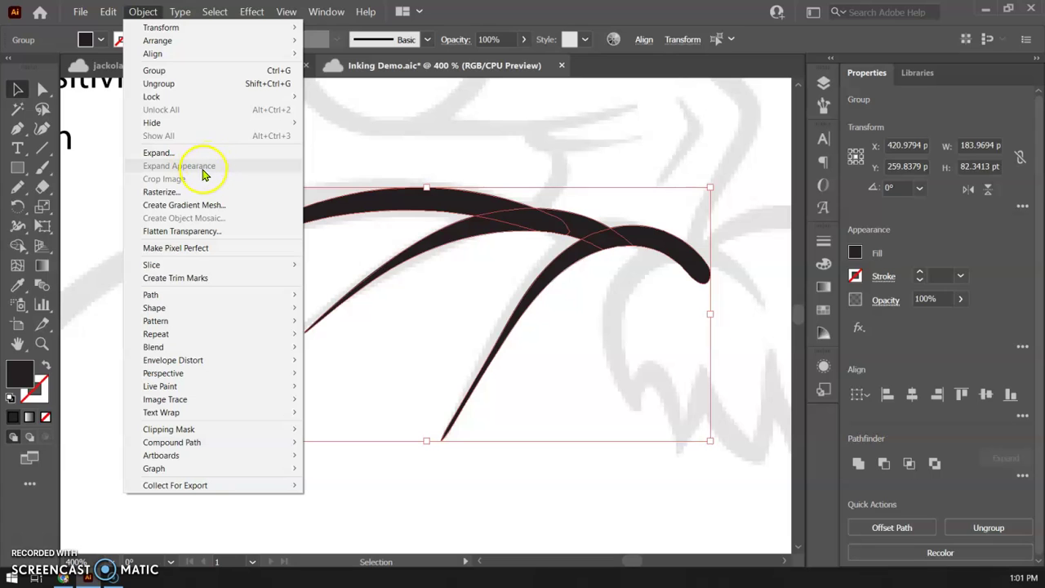
{"action": "left_click", "coordinate": [466, 152]}
{"action": "left_click", "coordinate": [466, 152]}
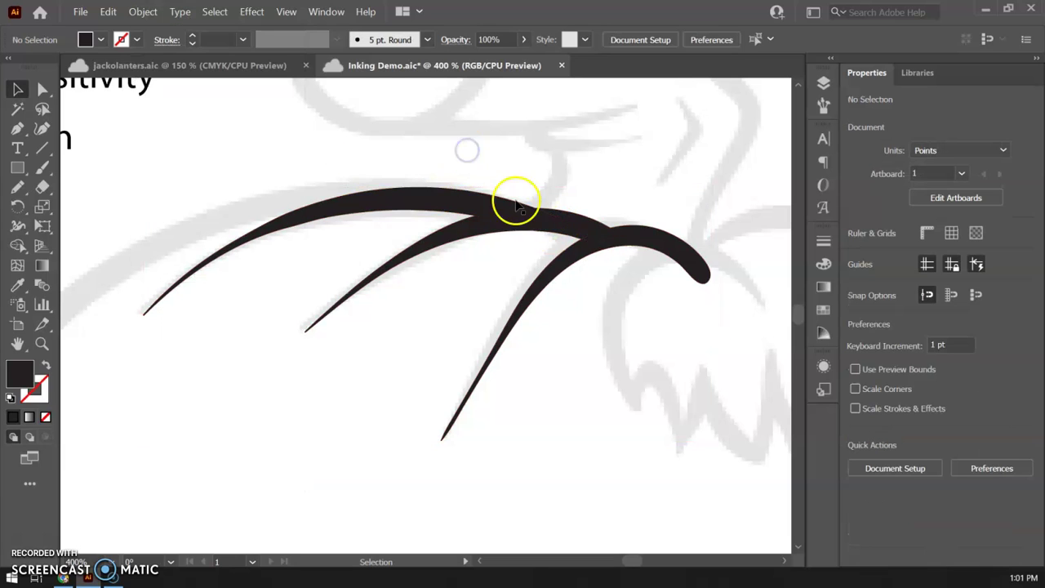
{"action": "left_click", "coordinate": [466, 210]}
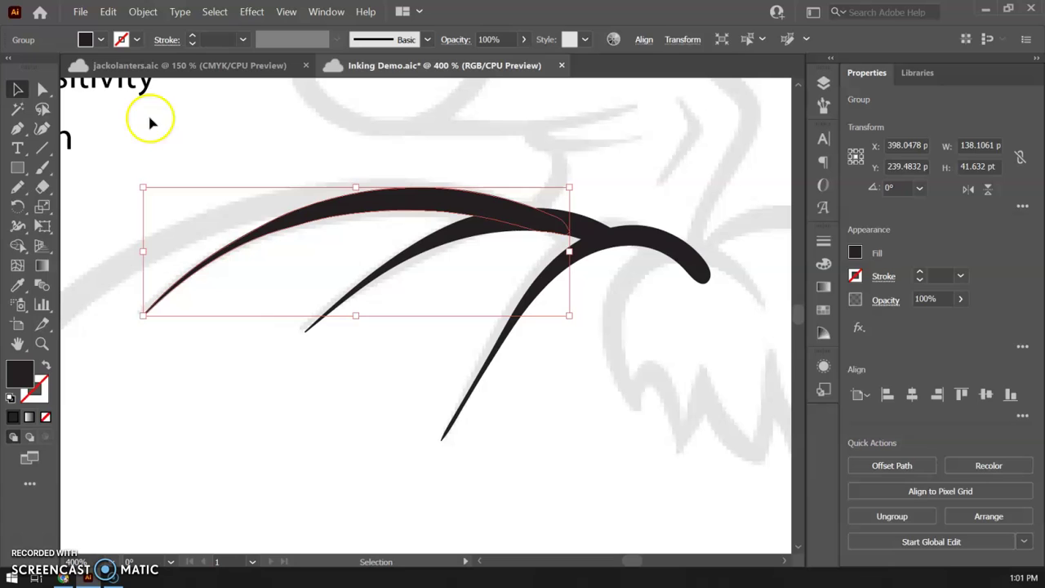
{"action": "left_click", "coordinate": [43, 88]}
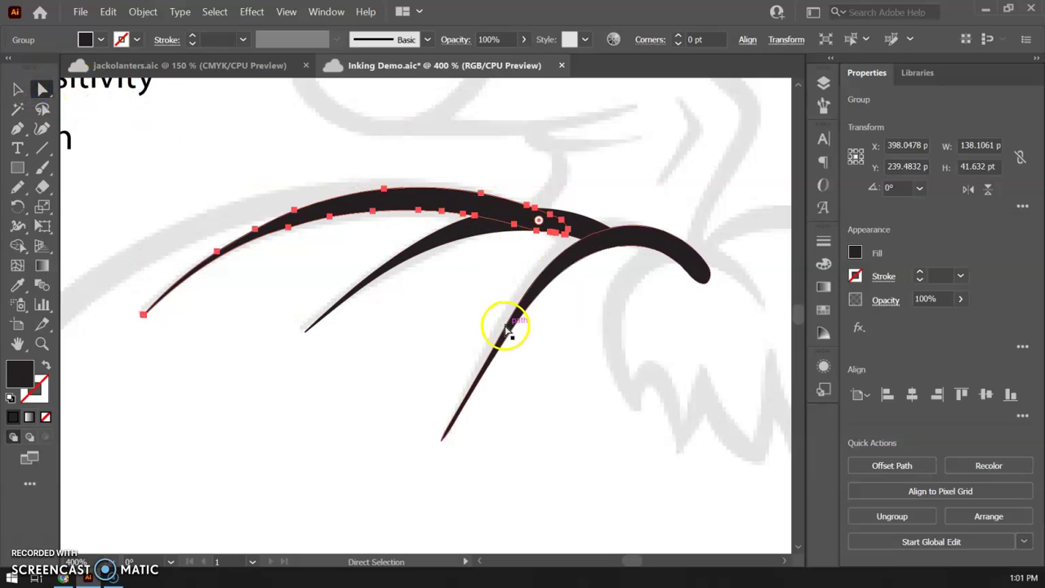
{"action": "key", "text": "ctrl+minus"}
{"action": "key", "text": "ctrl+minus"}
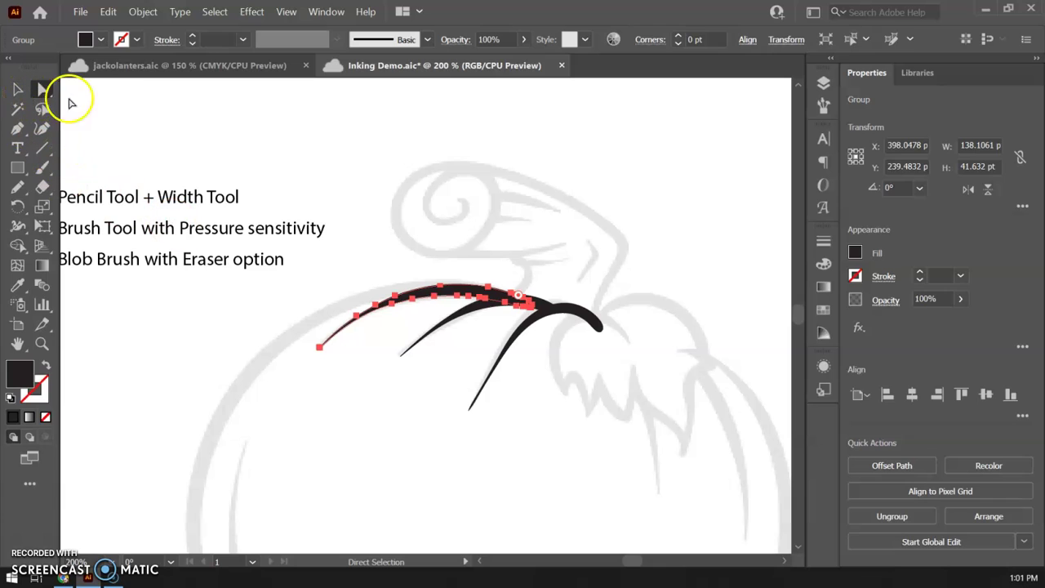
{"action": "left_click", "coordinate": [18, 89]}
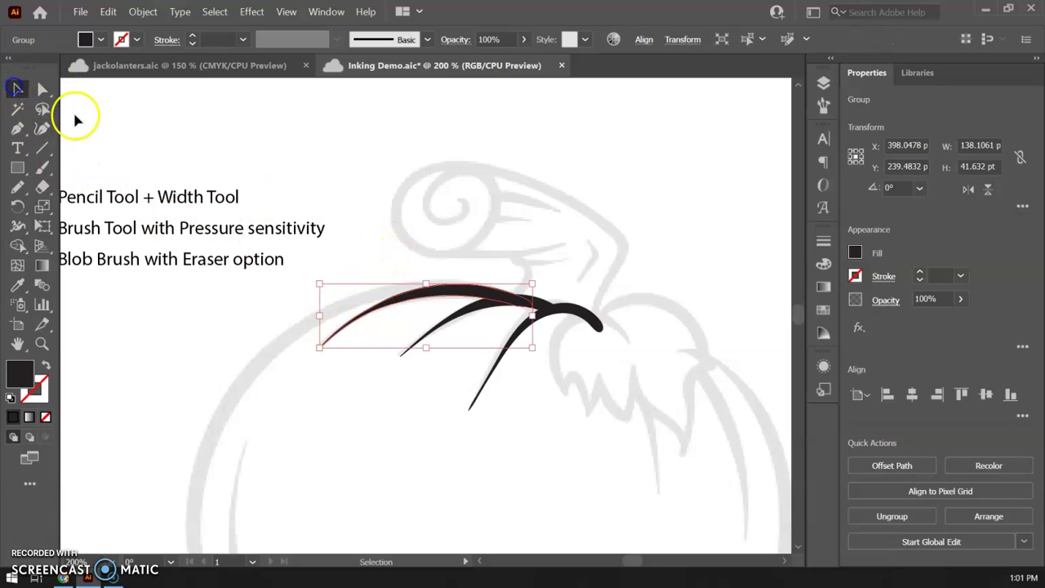
{"action": "left_click", "coordinate": [360, 263]}
{"action": "left_click_drag", "start_coordinate": [339, 270], "coordinate": [613, 444]}
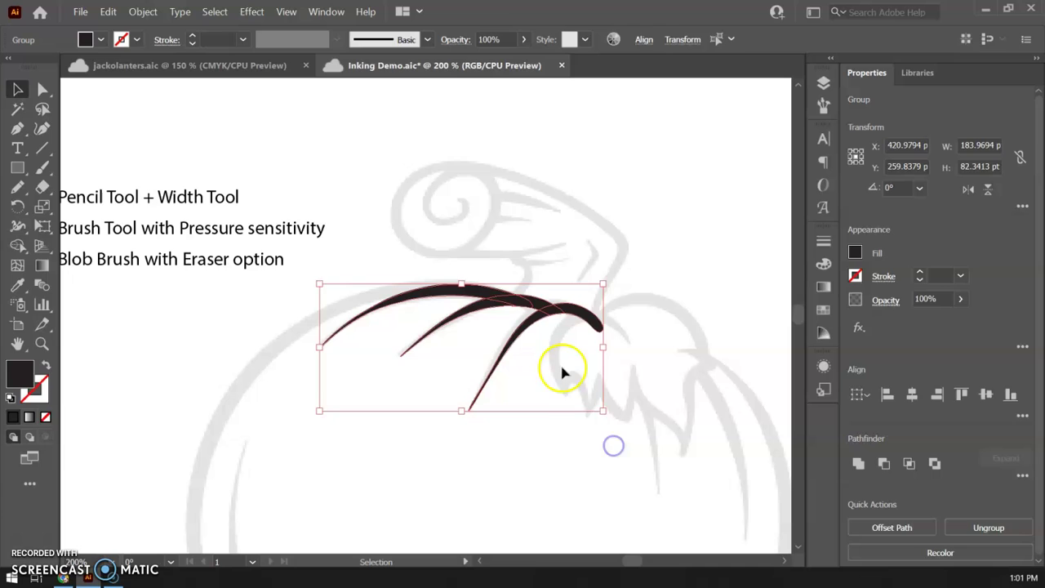
Delete the inked strokes, switch to the Blob Brush and confirm its options
{"action": "key", "text": "Delete"}
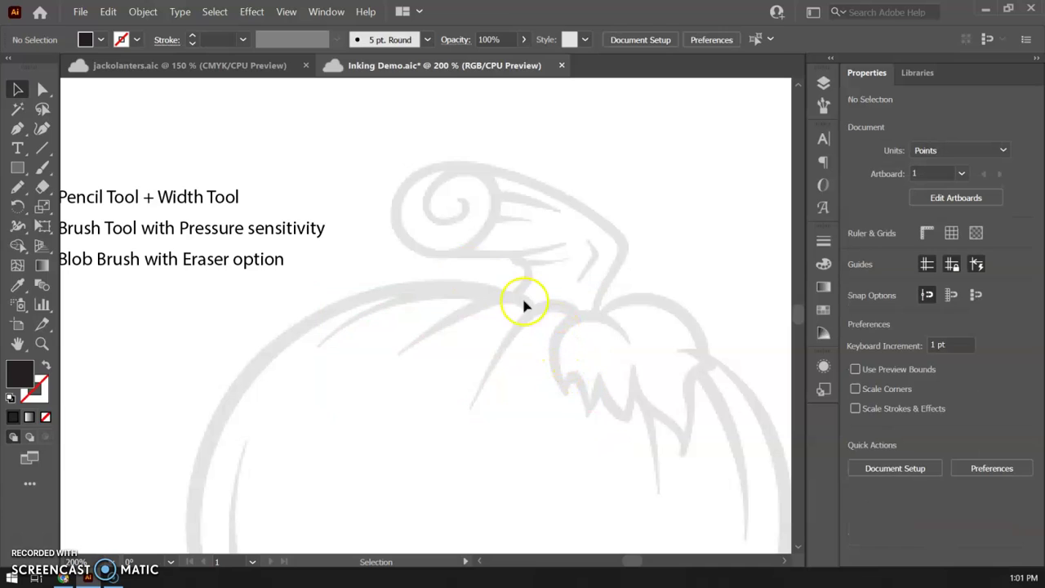
{"action": "left_click", "coordinate": [44, 168]}
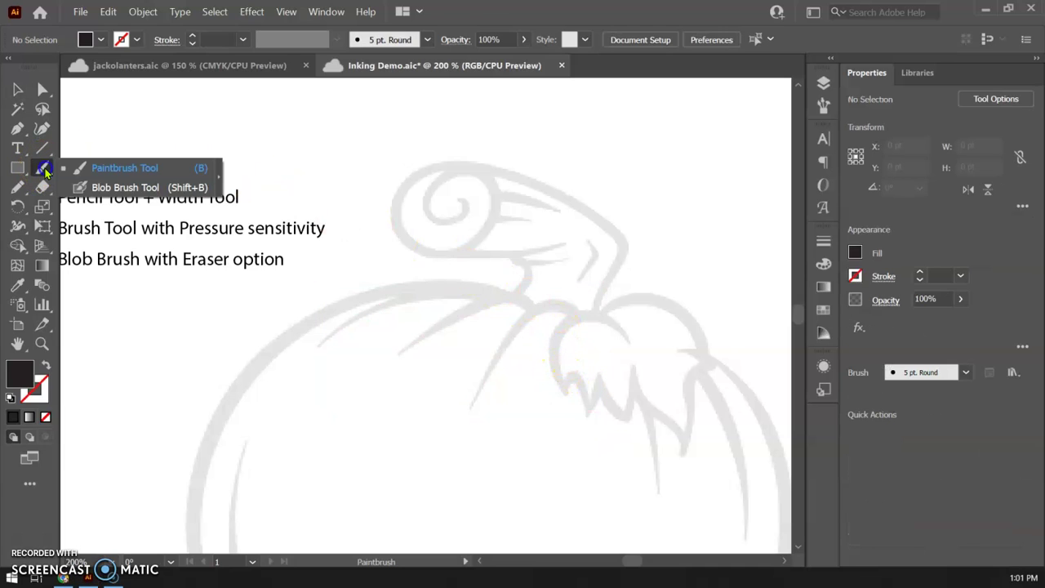
{"action": "left_click", "coordinate": [86, 187]}
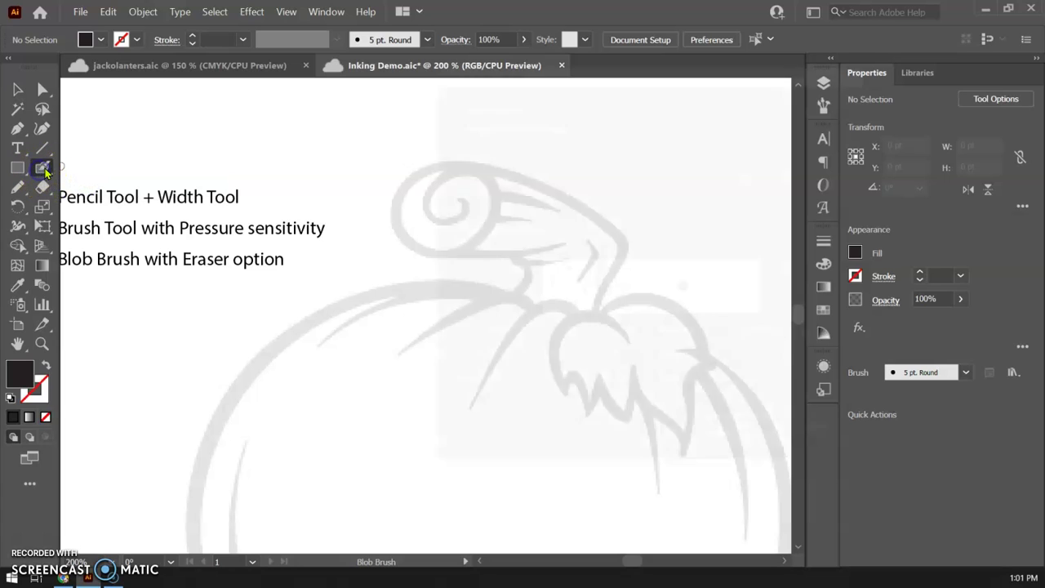
{"action": "double_click", "coordinate": [45, 172]}
{"action": "left_click", "coordinate": [754, 173]}
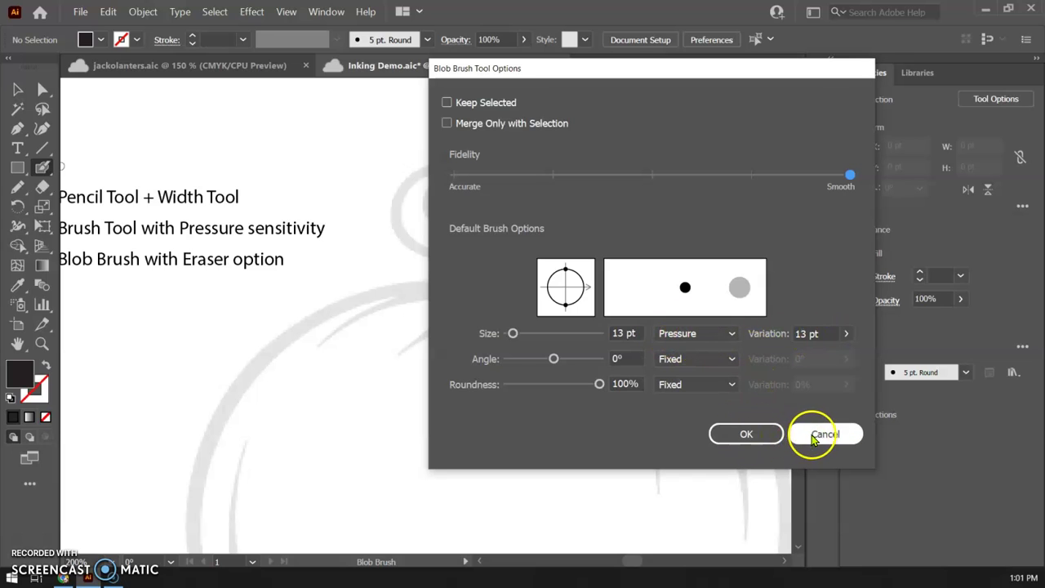
{"action": "left_click", "coordinate": [747, 433]}
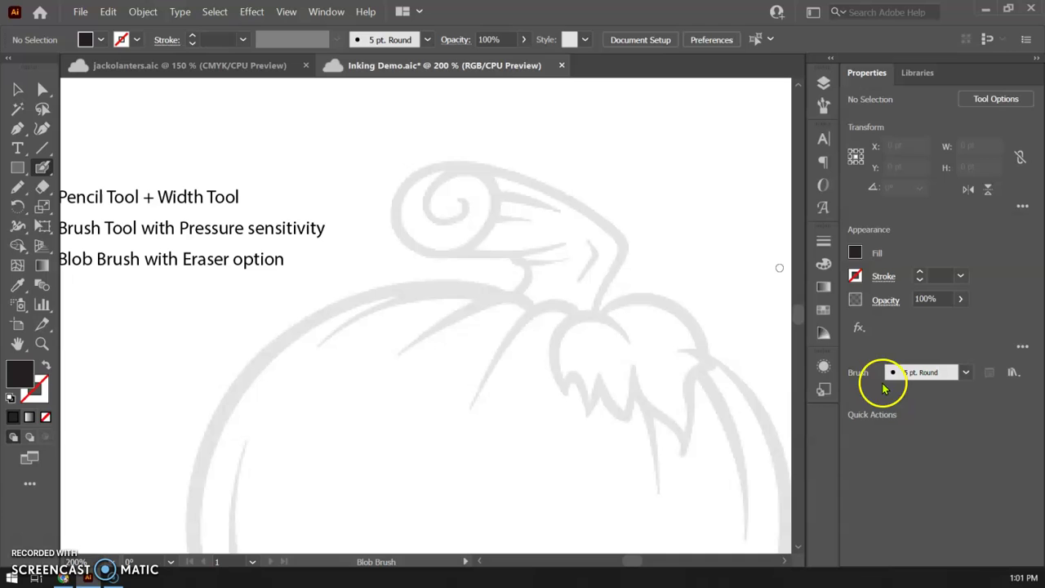
Open the 5 pt. Round brush settings from the brush list and confirm them
{"action": "left_click", "coordinate": [893, 372]}
{"action": "double_click", "coordinate": [820, 408]}
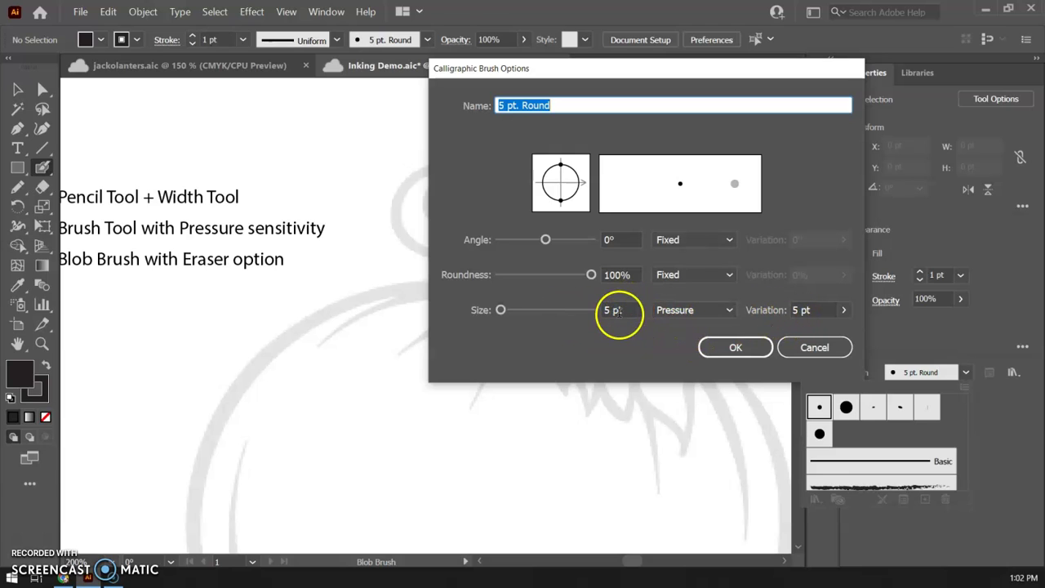
{"action": "left_click", "coordinate": [736, 348]}
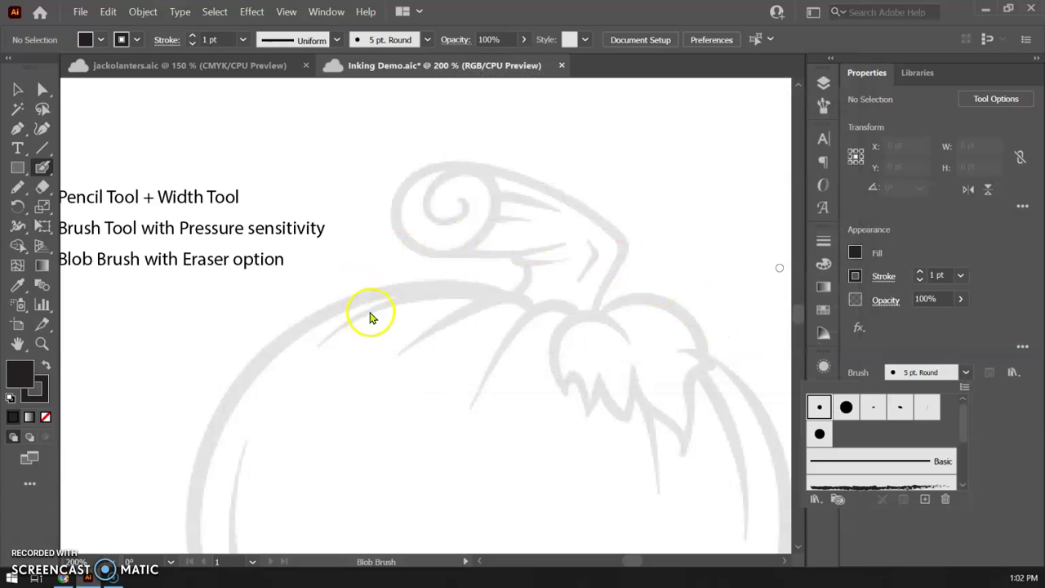
Paint three tapered Blob Brush strokes along the pumpkin's top toward the stem
{"action": "left_click", "coordinate": [349, 326]}
{"action": "key", "text": "ctrl+plus"}
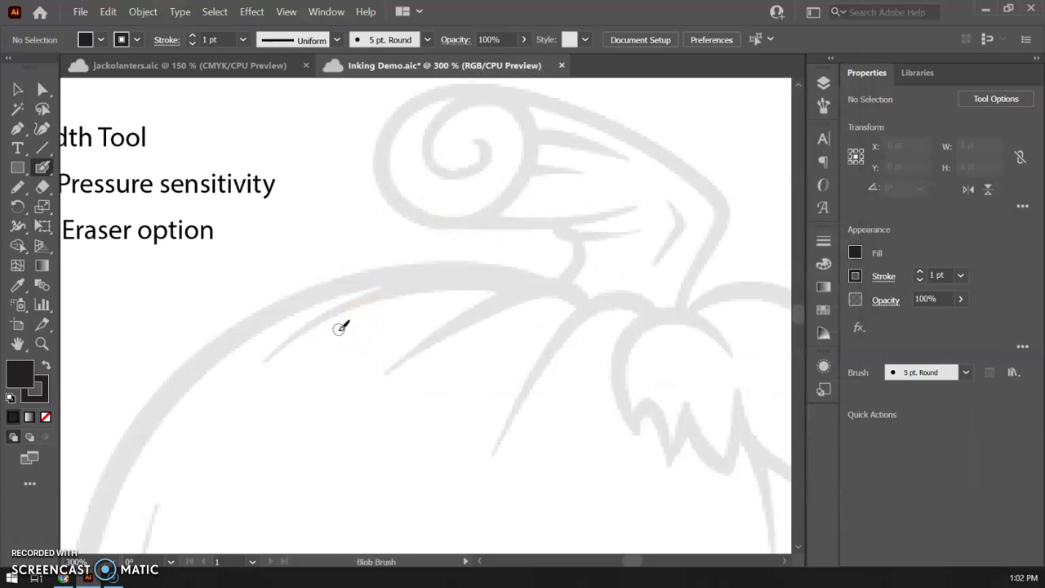
{"action": "left_click_drag", "start_coordinate": [334, 318], "coordinate": [313, 261]}
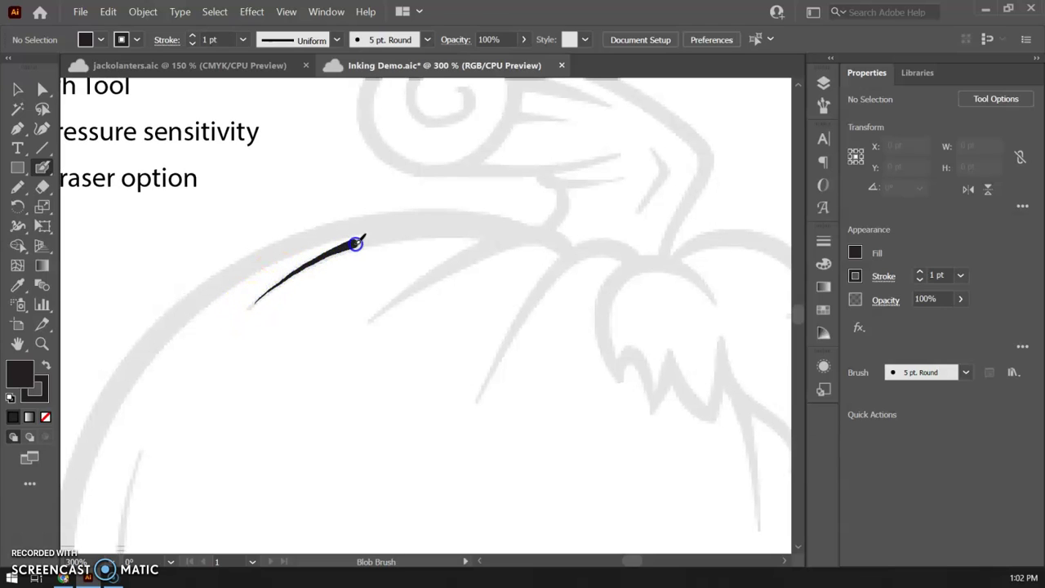
{"action": "left_click_drag", "start_coordinate": [547, 239], "coordinate": [576, 252]}
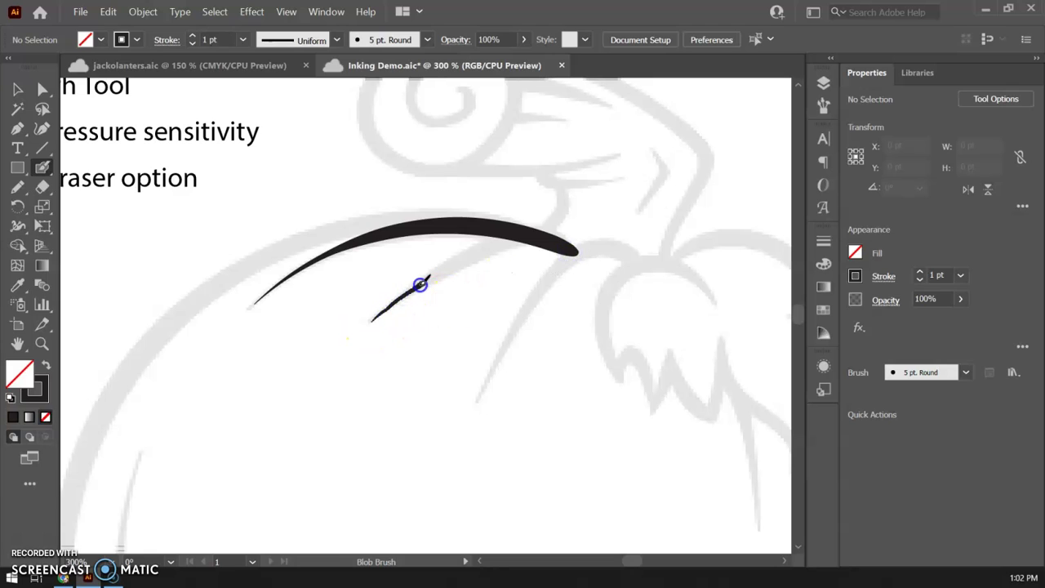
{"action": "left_click_drag", "start_coordinate": [547, 245], "coordinate": [595, 259]}
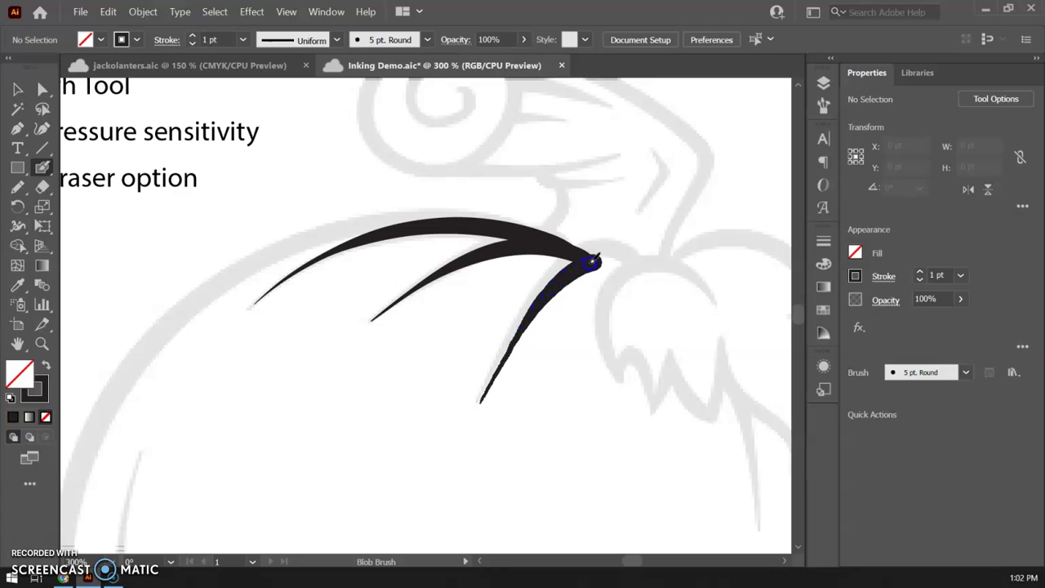
{"action": "left_click_drag", "start_coordinate": [643, 258], "coordinate": [670, 272]}
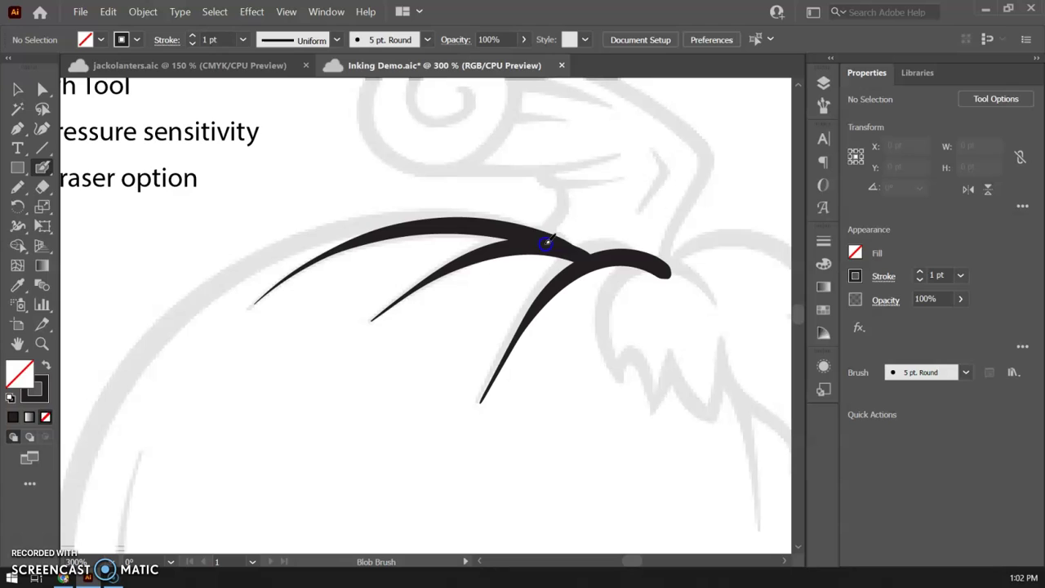
Extend a stroke curling over the stem and bridge the lower branch into the upper strokes
{"action": "left_click_drag", "start_coordinate": [609, 284], "coordinate": [610, 284]}
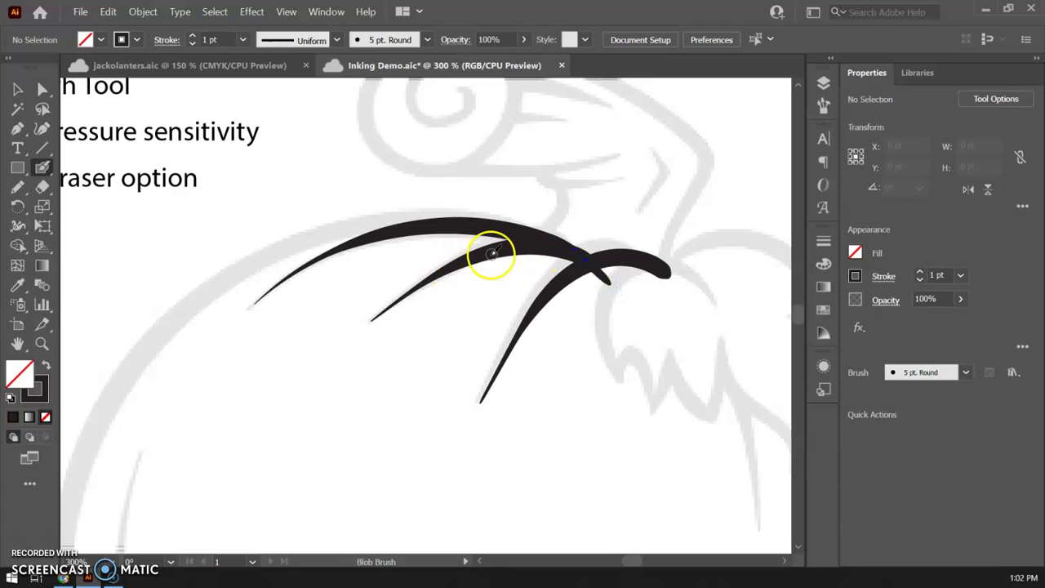
{"action": "left_click_drag", "start_coordinate": [466, 265], "coordinate": [480, 256]}
{"action": "left_click_drag", "start_coordinate": [430, 298], "coordinate": [575, 251]}
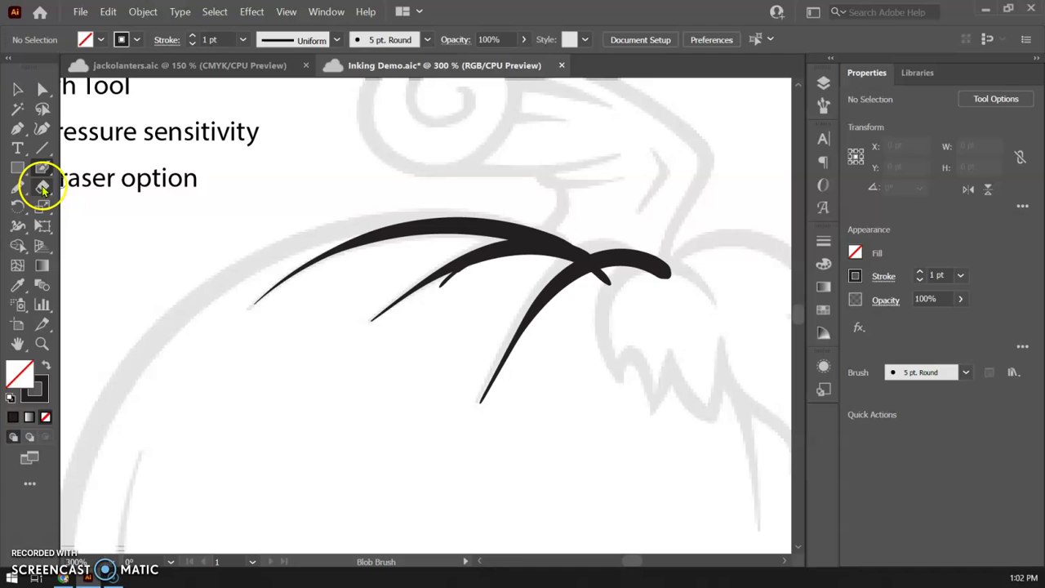
Select all the inked Blob Brush strokes with the Selection tool
{"action": "left_click", "coordinate": [42, 189]}
{"action": "left_click_drag", "start_coordinate": [497, 261], "coordinate": [453, 282]}
{"action": "left_click", "coordinate": [18, 88]}
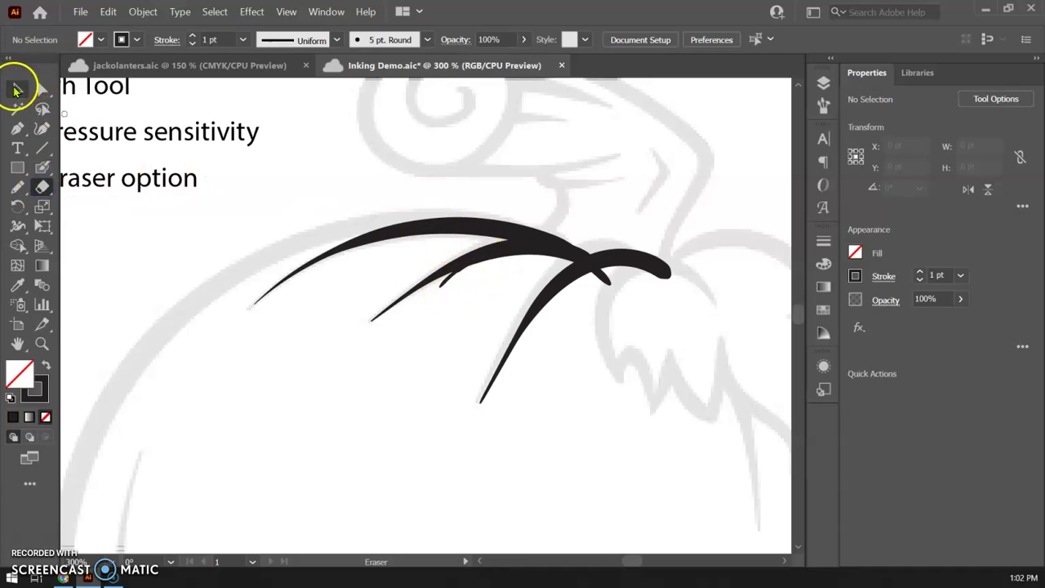
{"action": "left_click_drag", "start_coordinate": [366, 186], "coordinate": [548, 337]}
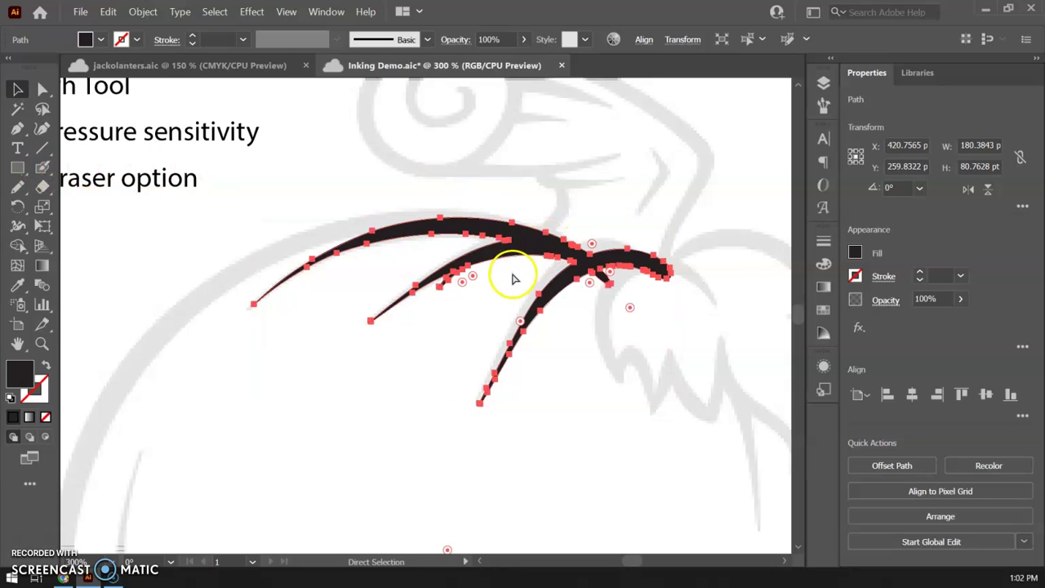
Erase the stray stub on the lower branch and clean up the branch junction's underside
{"action": "scroll", "coordinate": [504, 280], "scroll_direction": "up", "scroll_amount": 2}
{"action": "scroll", "coordinate": [408, 305], "scroll_direction": "up", "scroll_amount": 2}
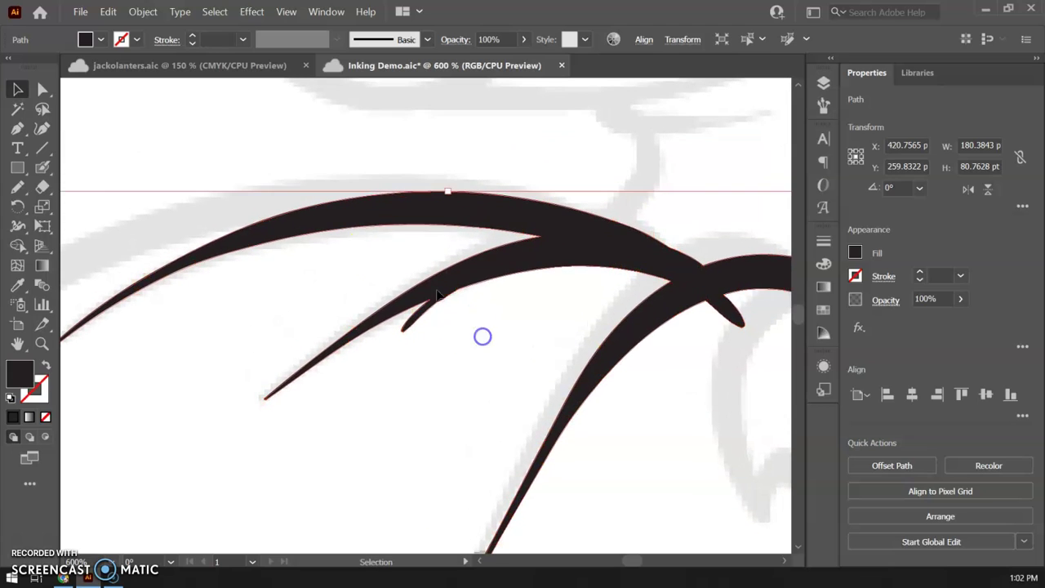
{"action": "left_click", "coordinate": [44, 188]}
{"action": "mouse_move", "coordinate": [420, 292]}
{"action": "left_mouse_down"}
{"action": "mouse_move", "coordinate": [416, 325]}
{"action": "mouse_move", "coordinate": [383, 347]}
{"action": "mouse_move", "coordinate": [467, 306]}
{"action": "left_mouse_up"}
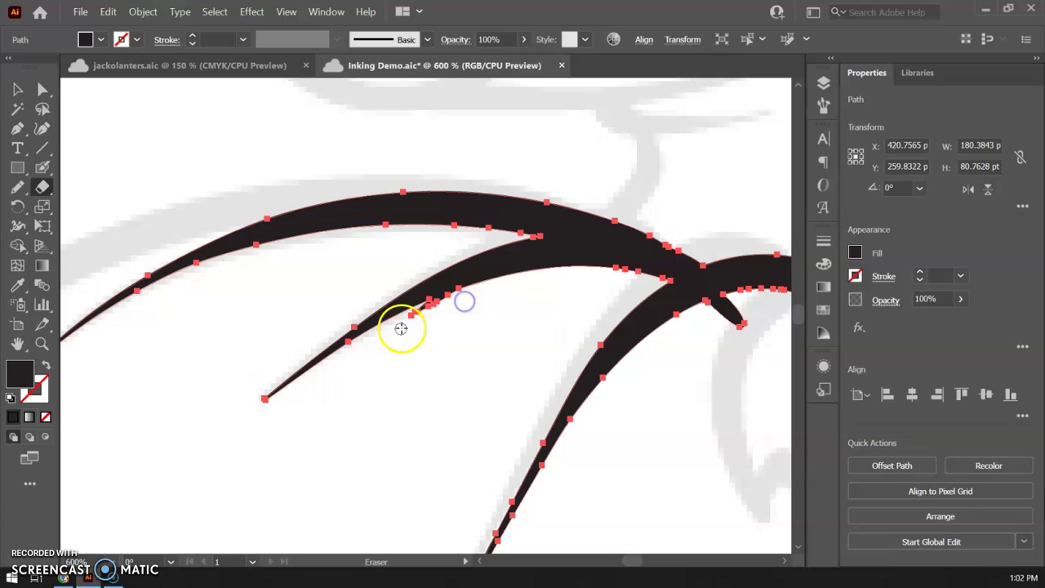
{"action": "mouse_move", "coordinate": [401, 327]}
{"action": "left_mouse_down"}
{"action": "mouse_move", "coordinate": [459, 295]}
{"action": "mouse_move", "coordinate": [404, 324]}
{"action": "mouse_move", "coordinate": [478, 297]}
{"action": "mouse_move", "coordinate": [410, 317]}
{"action": "left_mouse_up"}
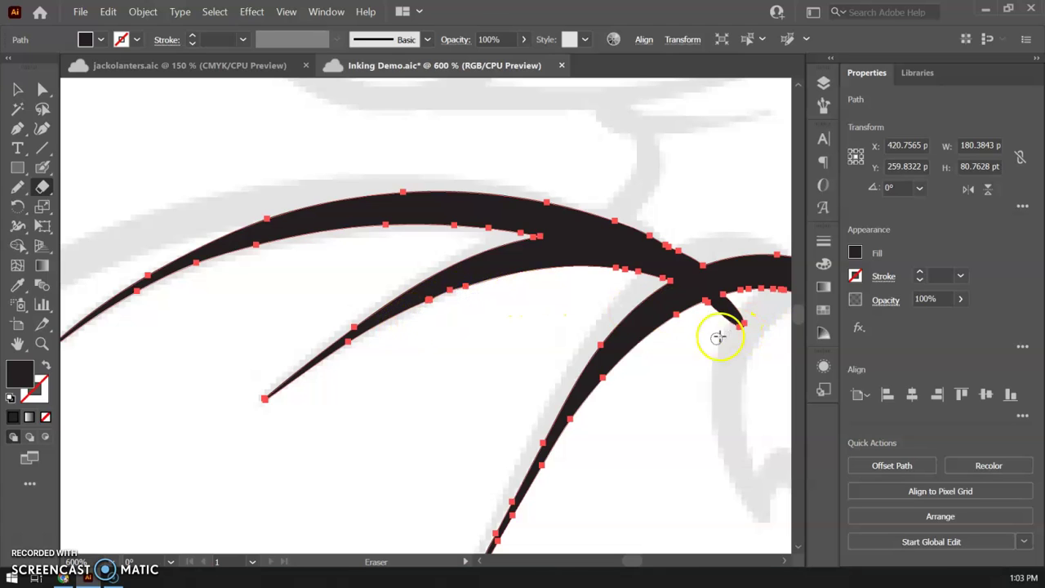
{"action": "mouse_move", "coordinate": [712, 315]}
{"action": "left_mouse_down"}
{"action": "mouse_move", "coordinate": [698, 320]}
{"action": "mouse_move", "coordinate": [726, 298]}
{"action": "left_mouse_up"}
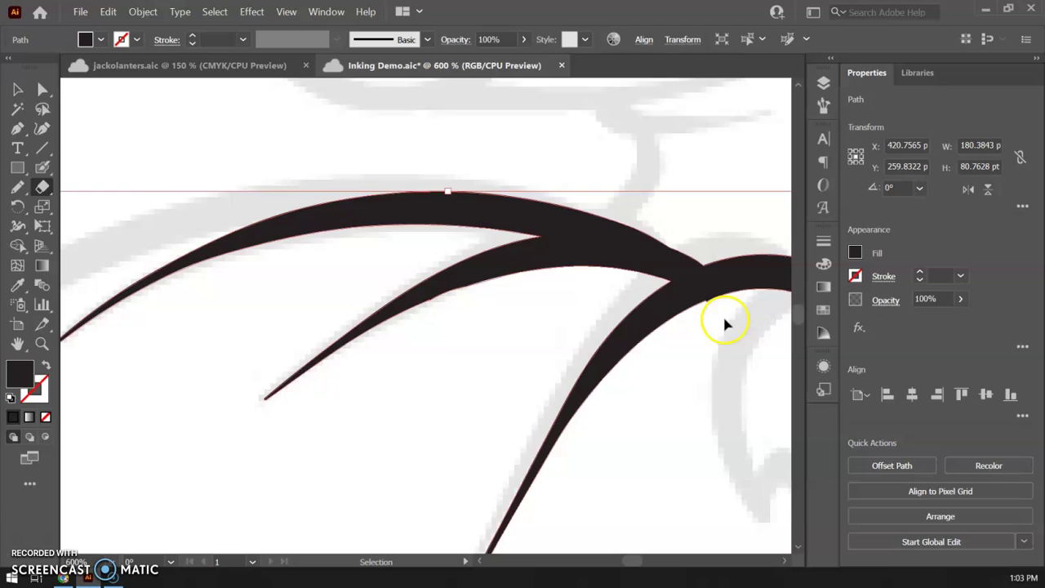
{"action": "key", "text": "ctrl+minus"}
{"action": "key", "text": "ctrl+minus"}
{"action": "key", "text": "ctrl+minus"}
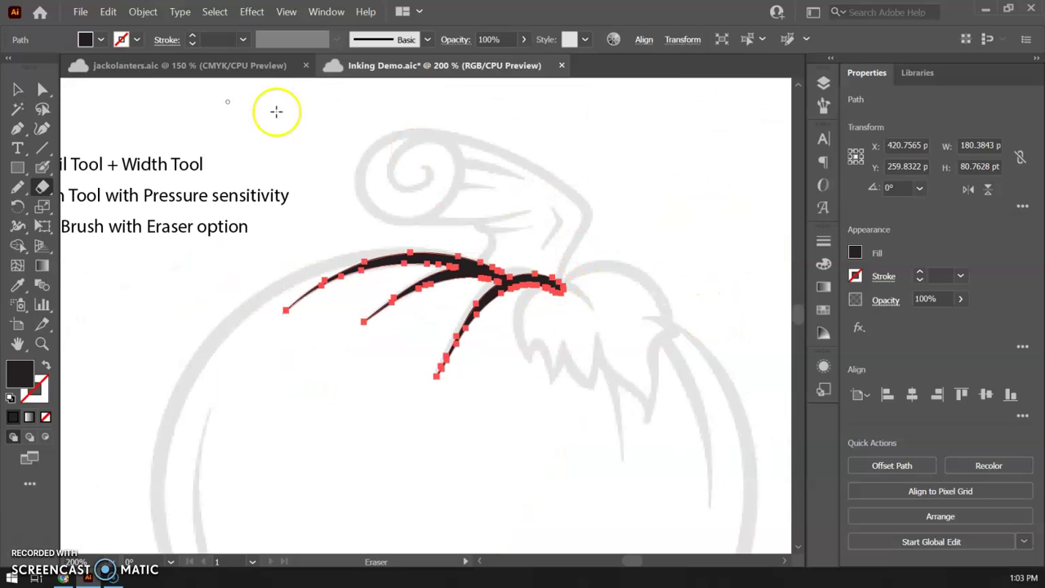
Deselect, zoom in, and erase along the stem stroke's underside to taper the hook's right end
{"action": "left_click", "coordinate": [18, 89]}
{"action": "left_click", "coordinate": [307, 143]}
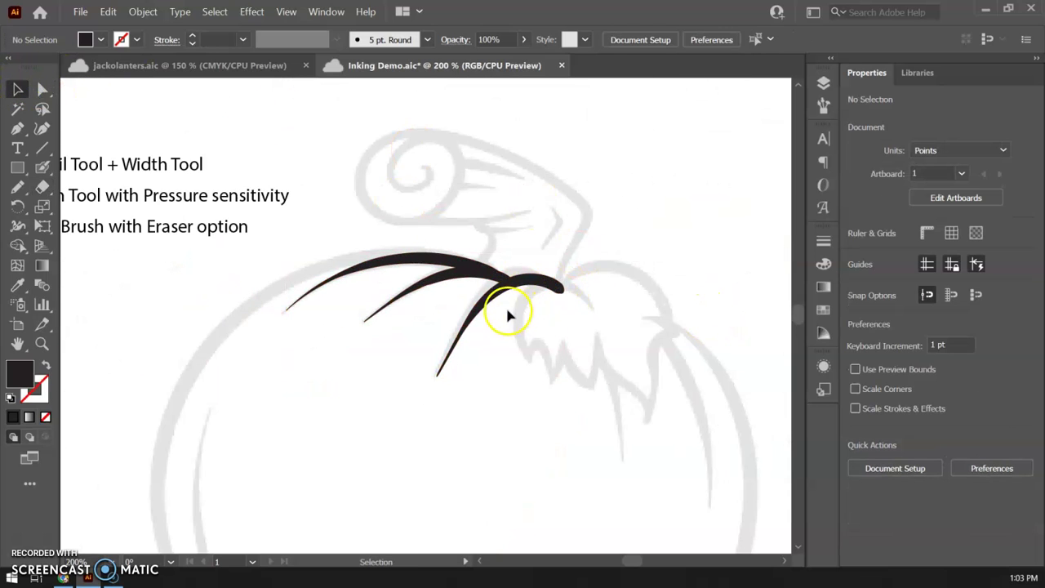
{"action": "key", "text": "ctrl+plus"}
{"action": "key", "text": "ctrl+plus"}
{"action": "key", "text": "ctrl+plus"}
{"action": "left_click_drag", "start_coordinate": [704, 252], "coordinate": [544, 357]}
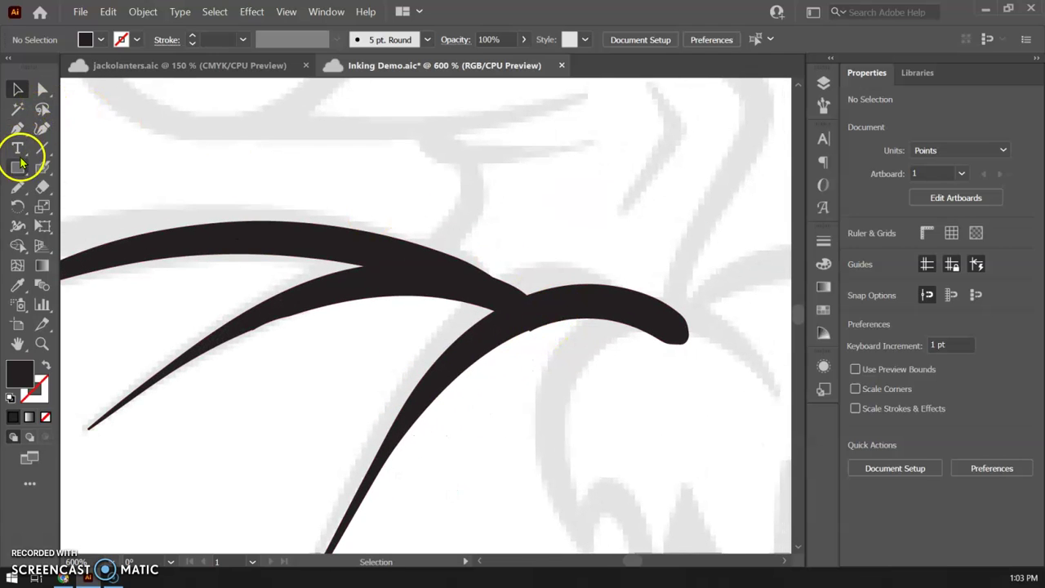
{"action": "left_click", "coordinate": [43, 187]}
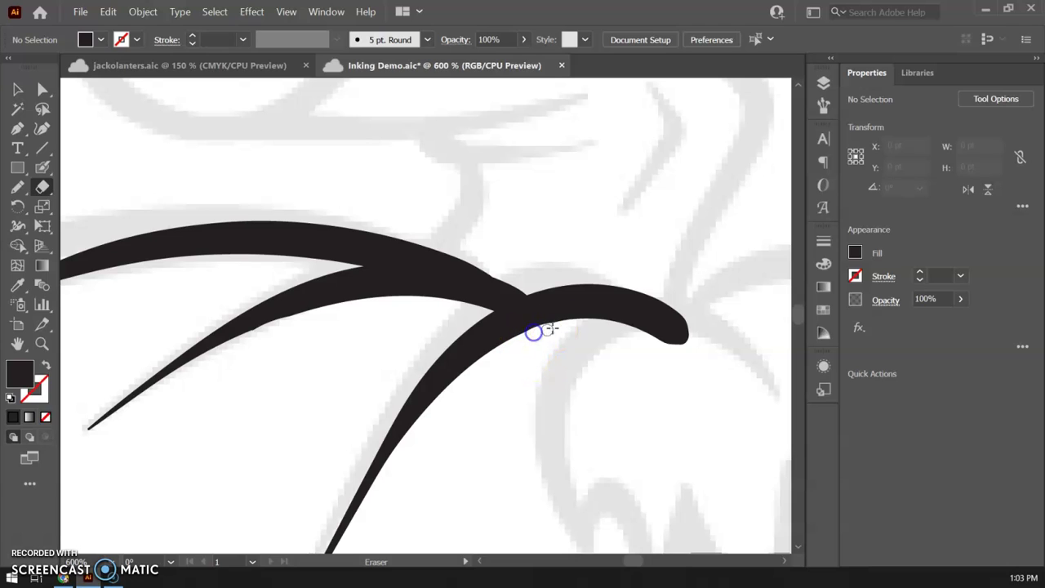
{"action": "left_click_drag", "start_coordinate": [570, 336], "coordinate": [732, 364]}
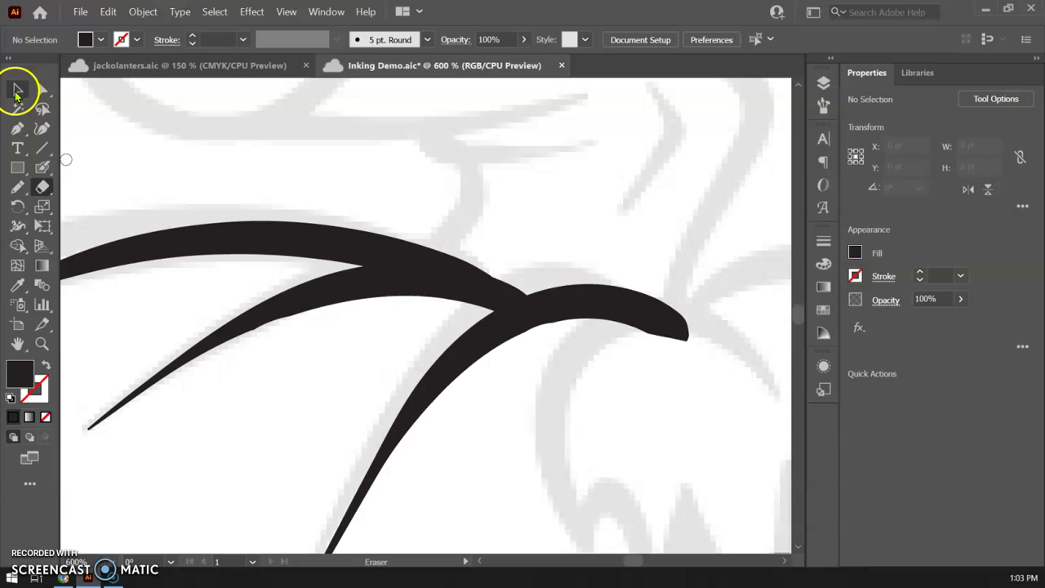
{"action": "left_click", "coordinate": [45, 168]}
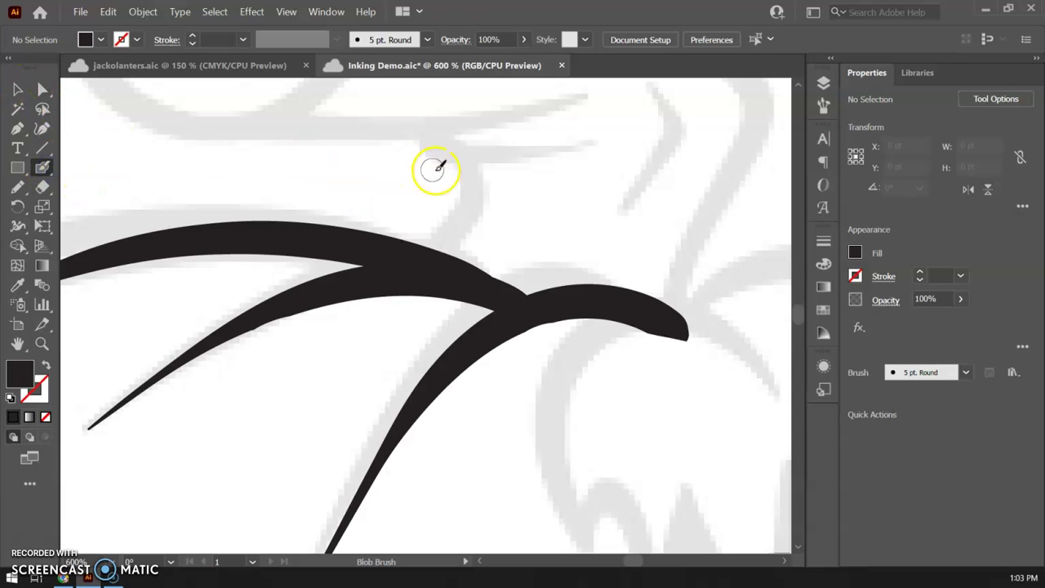
Paint tapered flicks, a rounded teardrop with a thin tail, and a stroke along the stem top
{"action": "mouse_move", "coordinate": [326, 166]}
{"action": "left_mouse_down"}
{"action": "mouse_move", "coordinate": [430, 161]}
{"action": "mouse_move", "coordinate": [562, 186]}
{"action": "mouse_move", "coordinate": [490, 187]}
{"action": "mouse_move", "coordinate": [527, 191]}
{"action": "mouse_move", "coordinate": [527, 172]}
{"action": "mouse_move", "coordinate": [459, 161]}
{"action": "mouse_move", "coordinate": [406, 168]}
{"action": "mouse_move", "coordinate": [553, 175]}
{"action": "mouse_move", "coordinate": [401, 166]}
{"action": "mouse_move", "coordinate": [414, 159]}
{"action": "mouse_move", "coordinate": [536, 176]}
{"action": "mouse_move", "coordinate": [378, 175]}
{"action": "mouse_move", "coordinate": [525, 158]}
{"action": "mouse_move", "coordinate": [490, 149]}
{"action": "mouse_move", "coordinate": [510, 152]}
{"action": "left_mouse_up"}
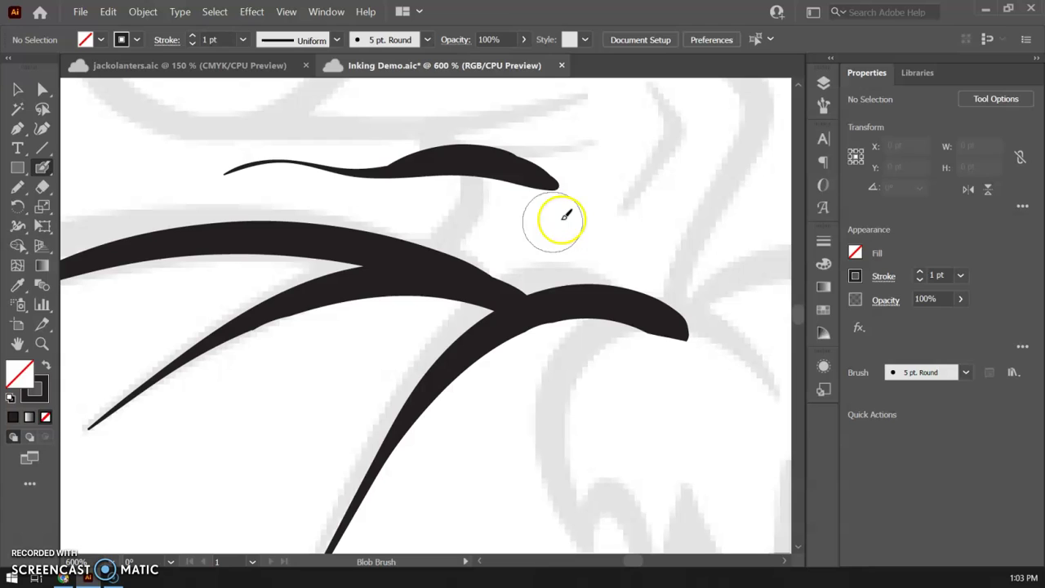
{"action": "mouse_move", "coordinate": [563, 226]}
{"action": "left_mouse_down"}
{"action": "mouse_move", "coordinate": [707, 199]}
{"action": "mouse_move", "coordinate": [634, 207]}
{"action": "left_mouse_up"}
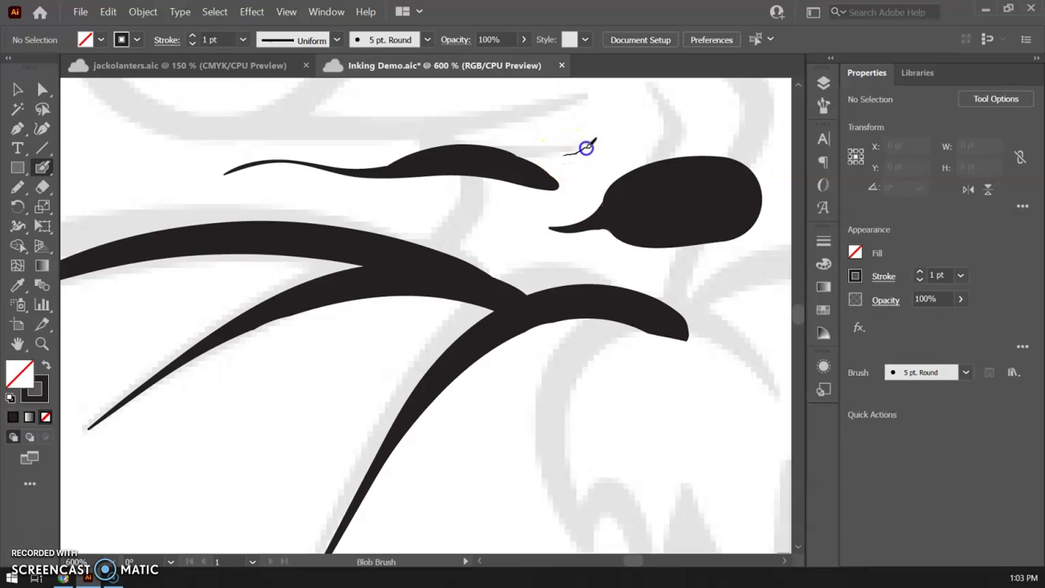
{"action": "left_click_drag", "start_coordinate": [694, 122], "coordinate": [716, 113]}
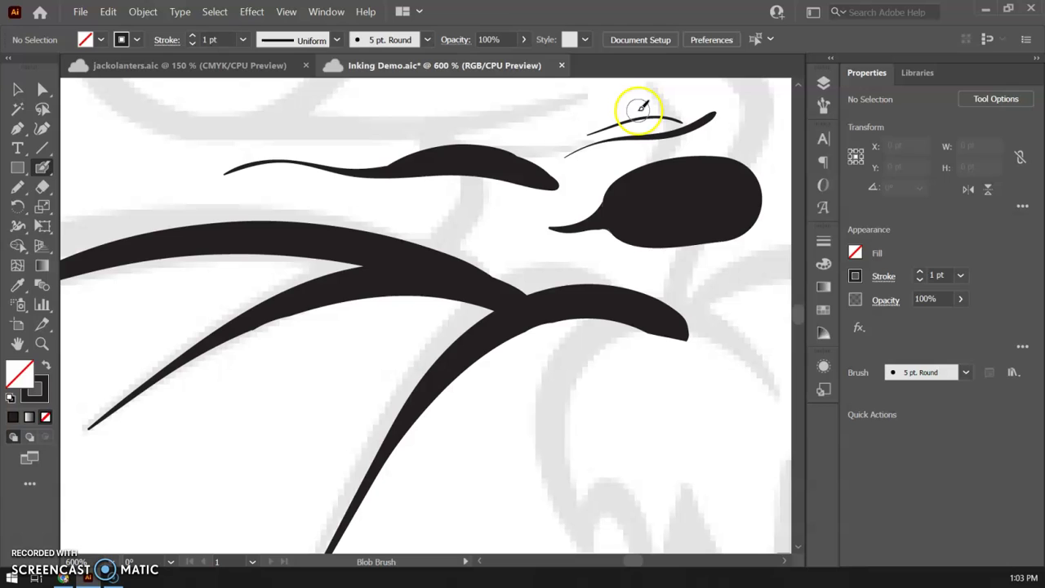
{"action": "left_click_drag", "start_coordinate": [519, 118], "coordinate": [452, 121]}
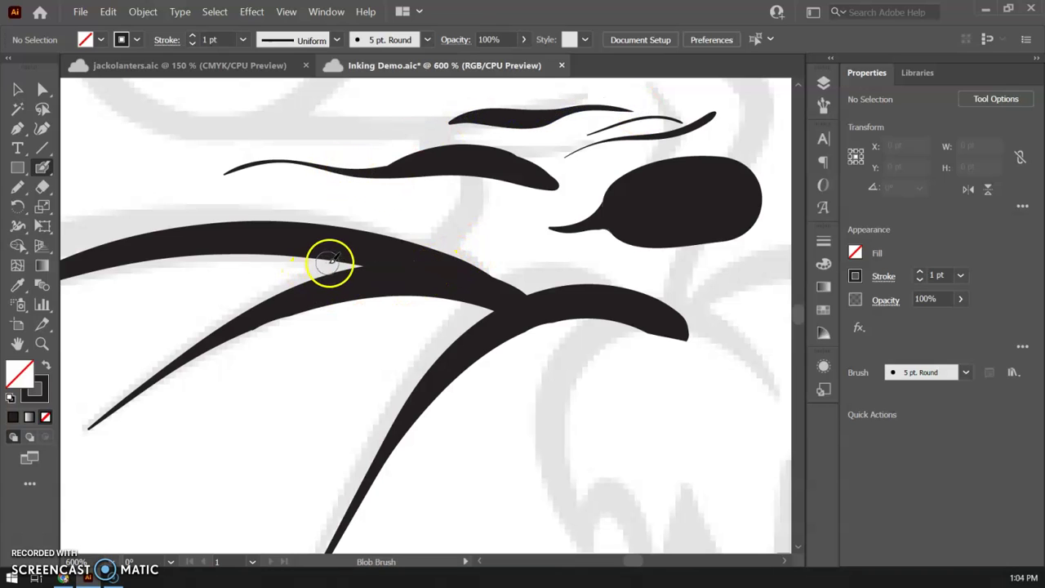
{"action": "key", "text": "ctrl+minus"}
{"action": "key", "text": "ctrl+minus"}
{"action": "key", "text": "ctrl+minus"}
{"action": "key", "text": "ctrl+minus"}
{"action": "left_click_drag", "start_coordinate": [252, 276], "coordinate": [405, 231]}
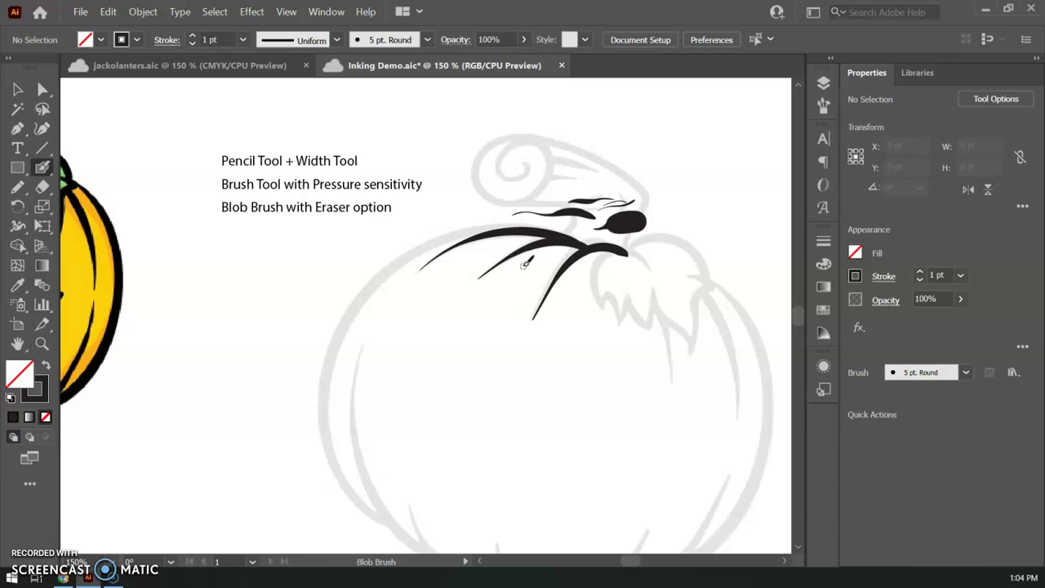
Paint a short Blob Brush stroke on the stem detail
{"action": "left_click_drag", "start_coordinate": [537, 204], "coordinate": [556, 196]}
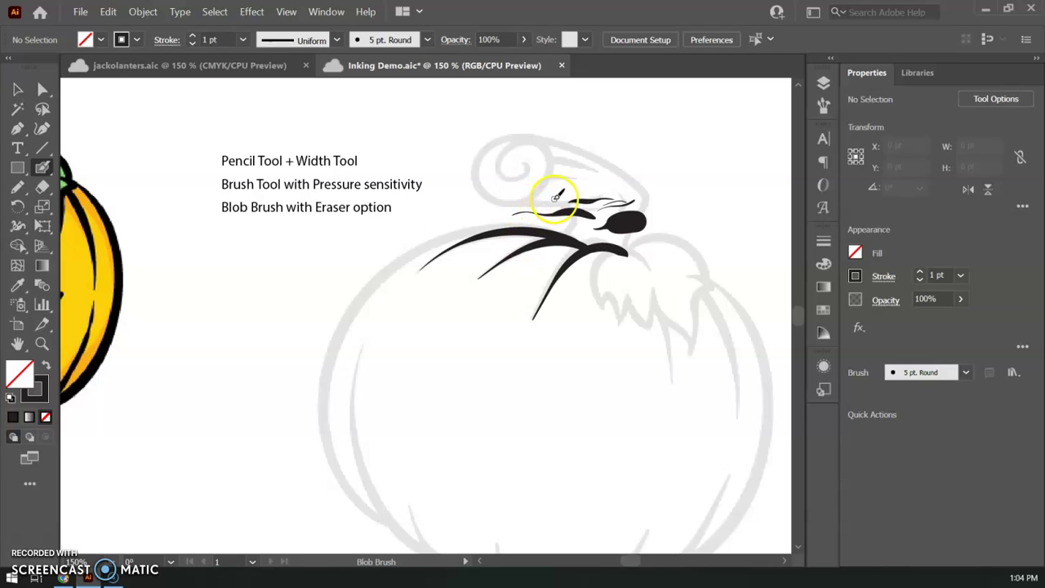